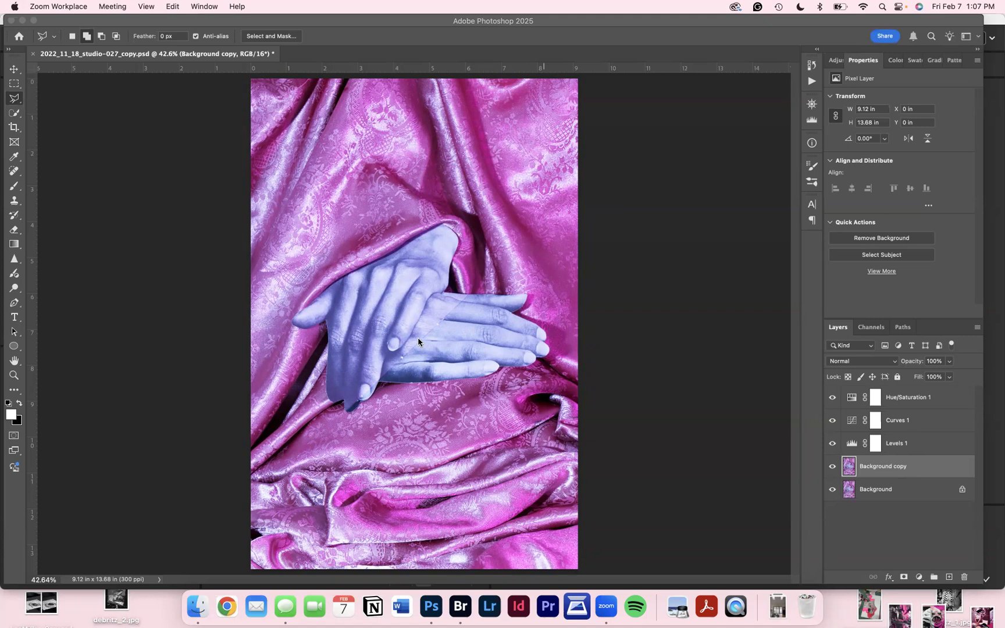
# Draw a rough freehand Lasso selection across the hand with the extended thumb on the Background copy layer, and deselect it
pyautogui.click(621, 327)
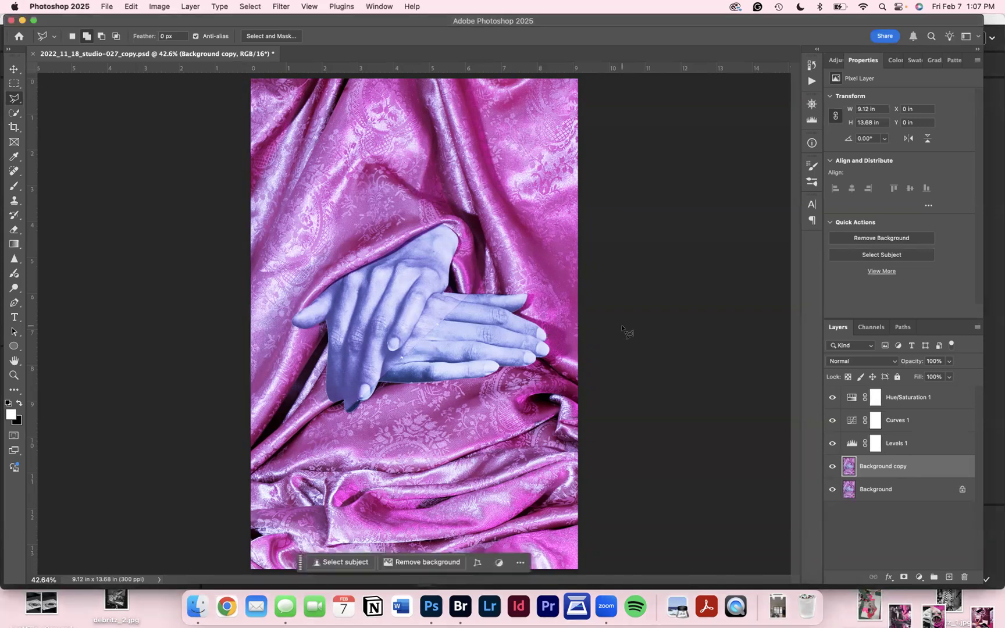
pyautogui.press('super+equal')
pyautogui.press('super+equal')
pyautogui.press('super+equal')
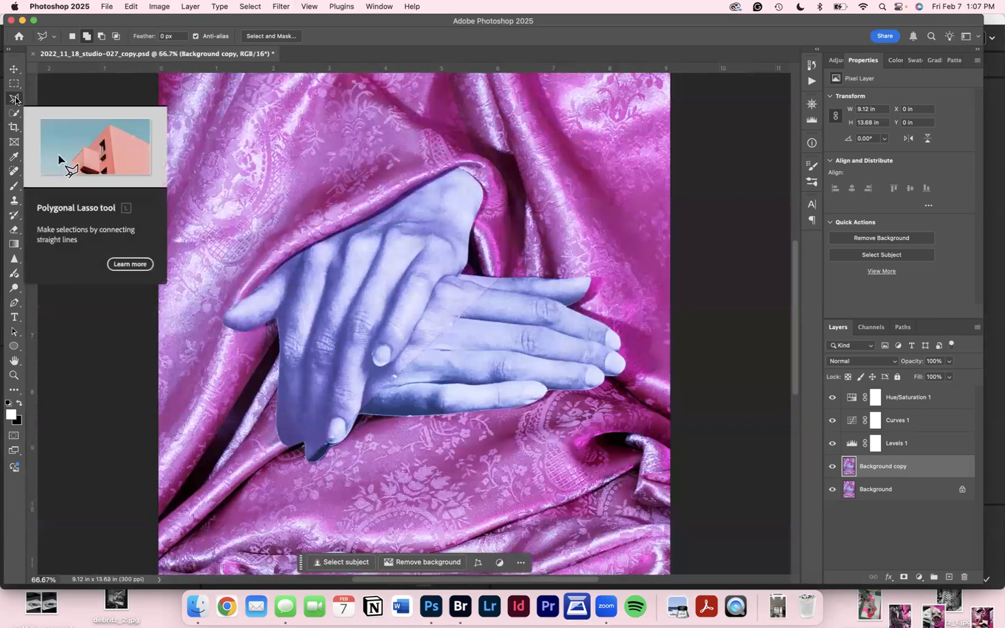
pyautogui.click(15, 100)
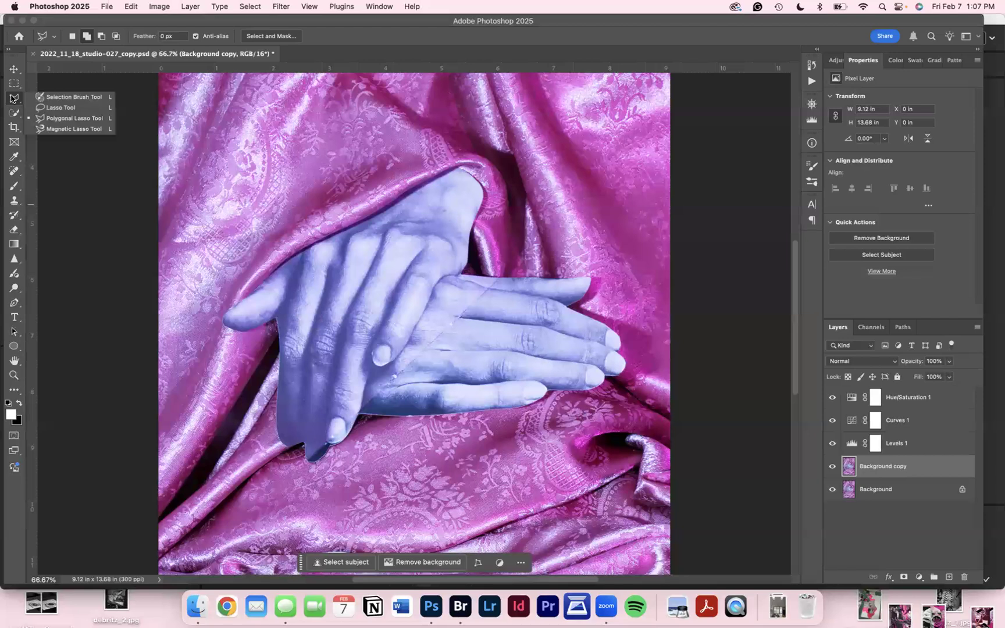
pyautogui.click(61, 108)
pyautogui.moveTo(339, 210)
pyautogui.mouseDown()
pyautogui.moveTo(240, 253)
pyautogui.moveTo(212, 321)
pyautogui.moveTo(286, 366)
pyautogui.moveTo(292, 419)
pyautogui.moveTo(350, 296)
pyautogui.moveTo(380, 325)
pyautogui.moveTo(426, 243)
pyautogui.mouseUp()
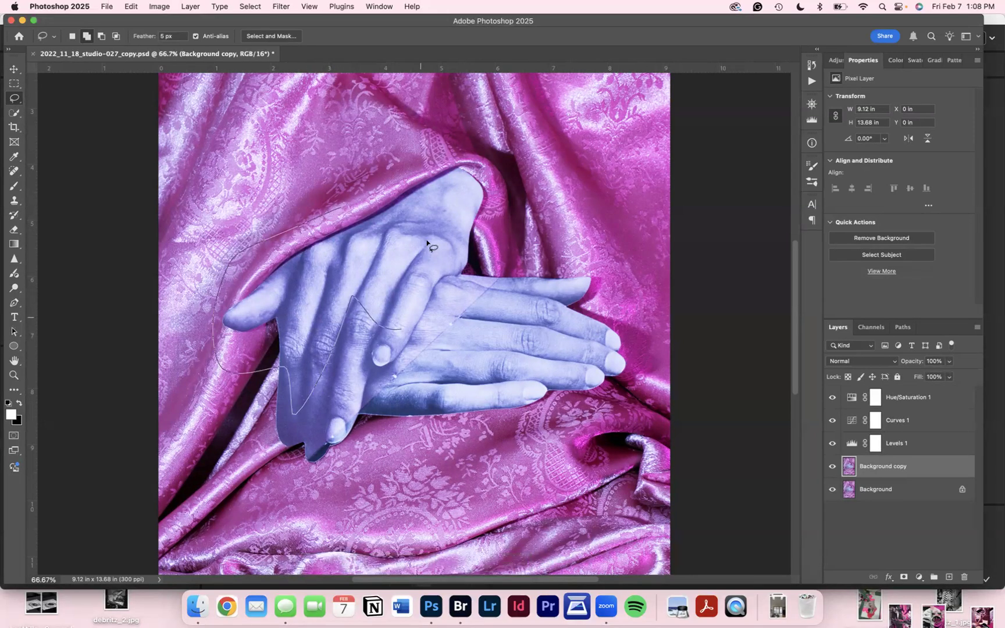
pyautogui.moveTo(348, 212)
pyautogui.mouseDown()
pyautogui.moveTo(337, 209)
pyautogui.moveTo(403, 233)
pyautogui.mouseUp()
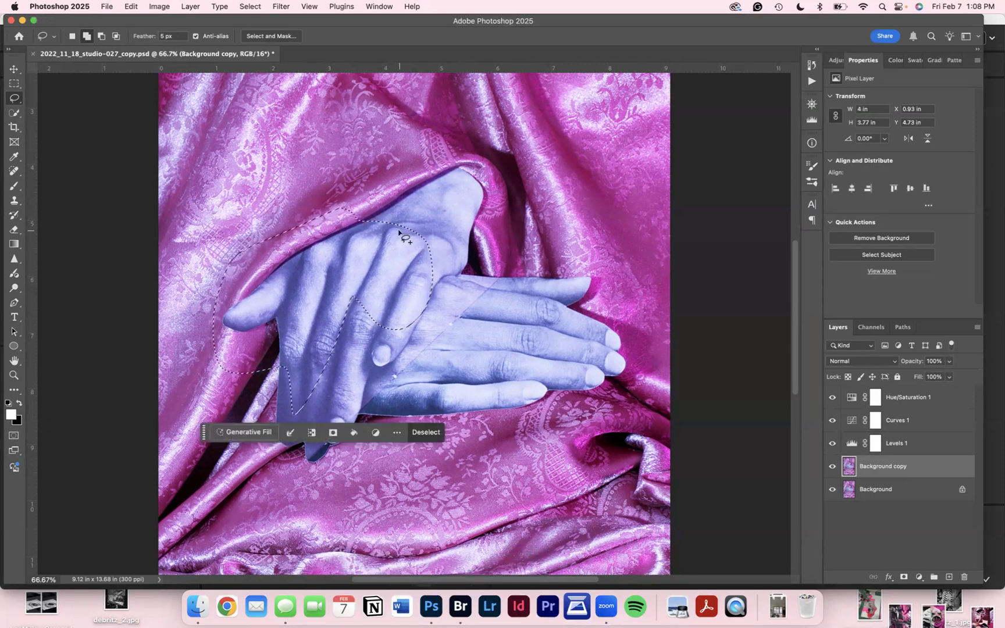
pyautogui.press('super+d')
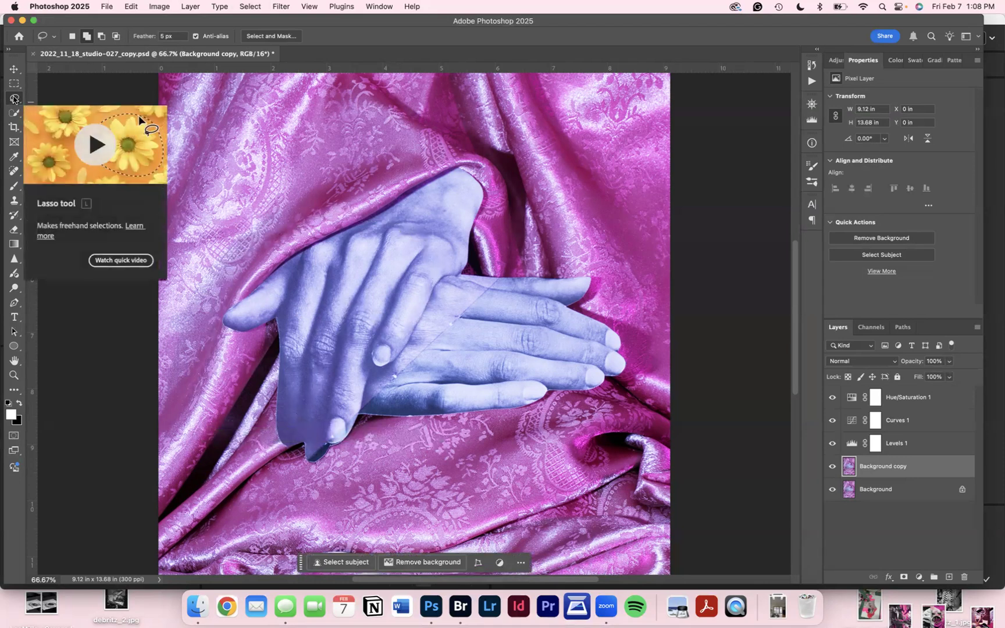
# Make a rough straight-sided Polygonal Lasso selection across the upper part of both hands, and deselect it
pyautogui.click(13, 99)
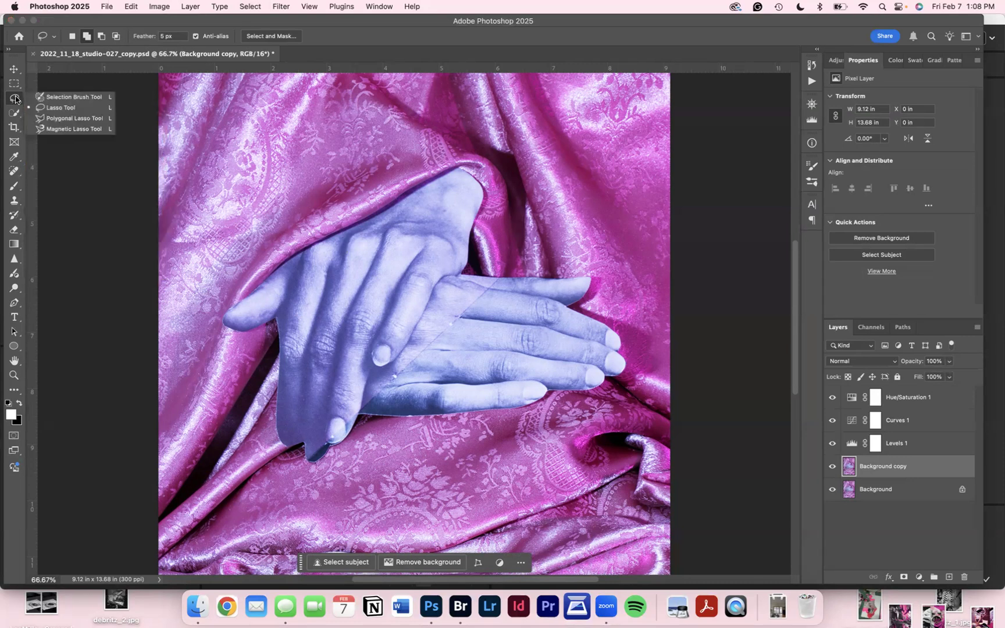
pyautogui.click(68, 122)
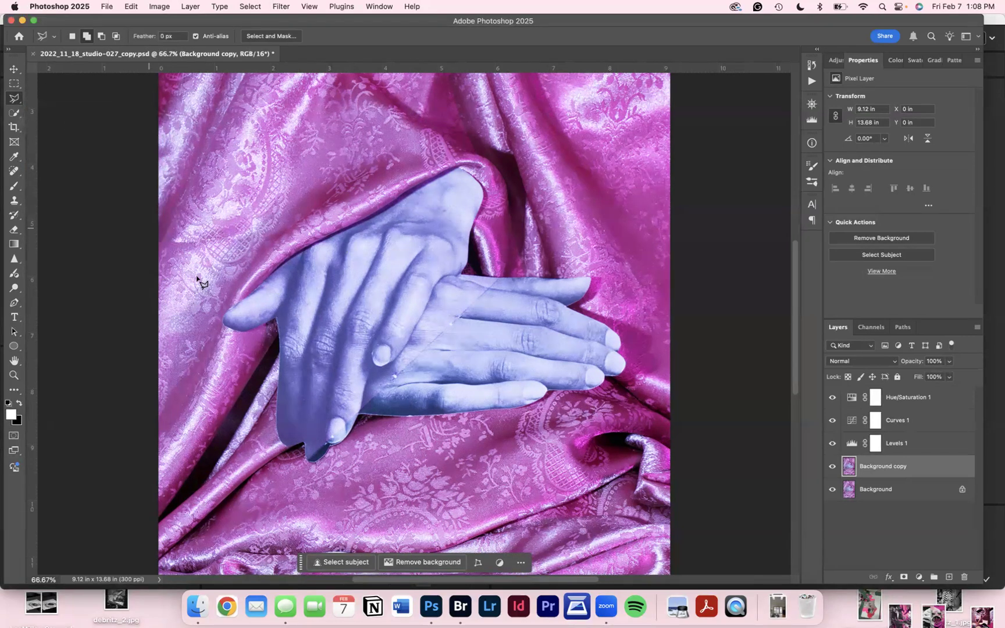
pyautogui.click(218, 305)
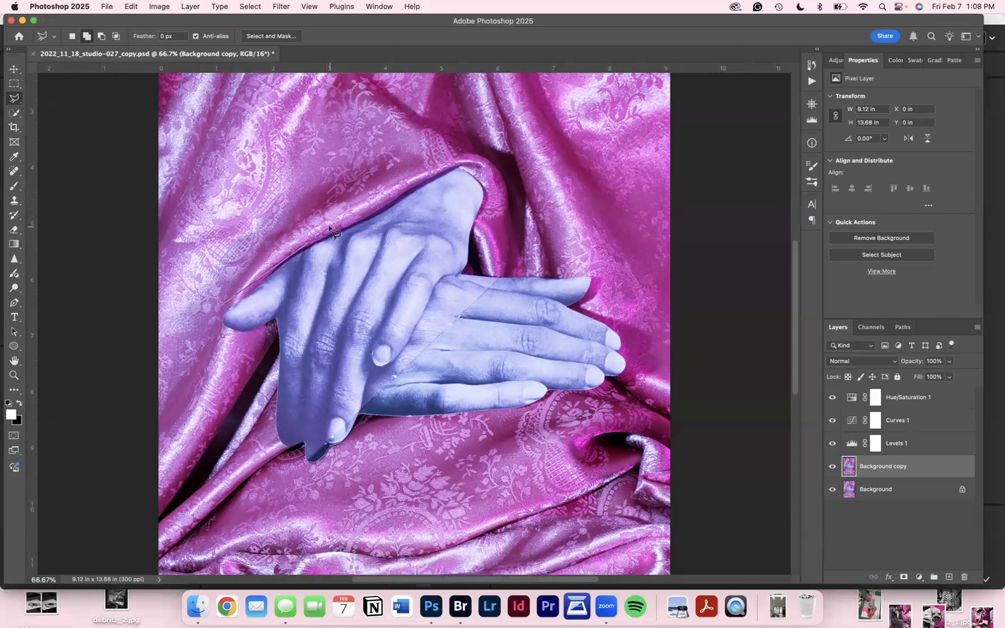
pyautogui.click(416, 243)
pyautogui.click(482, 191)
pyautogui.click(551, 254)
pyautogui.click(535, 328)
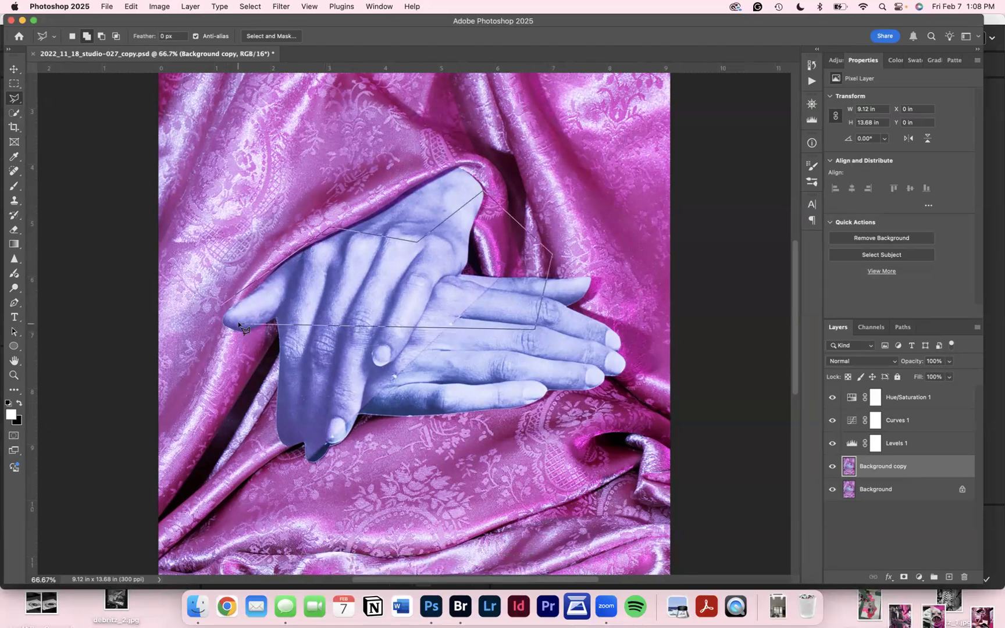
pyautogui.click(221, 305)
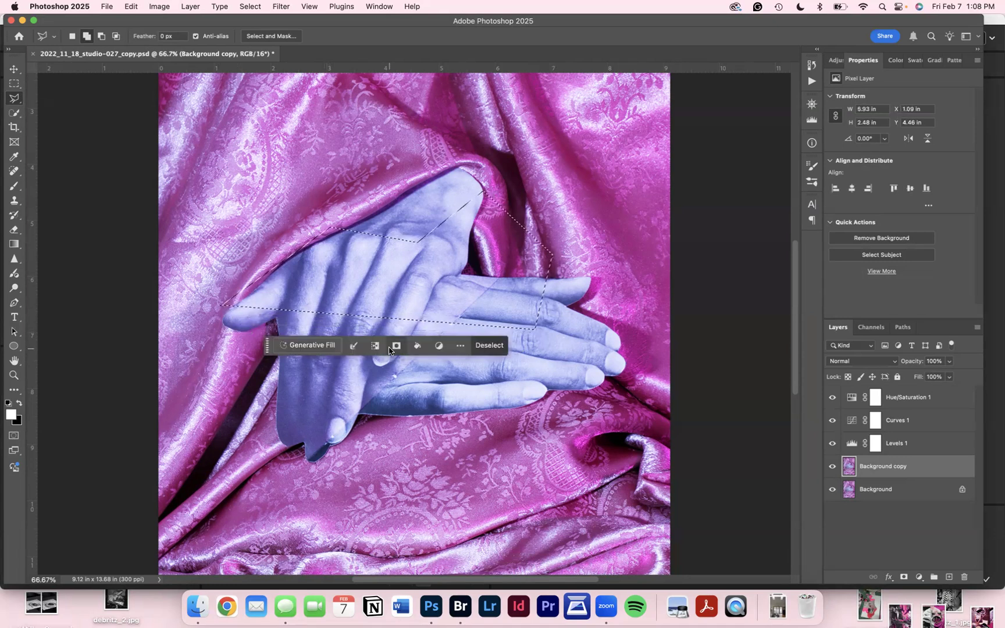
pyautogui.press('super+d')
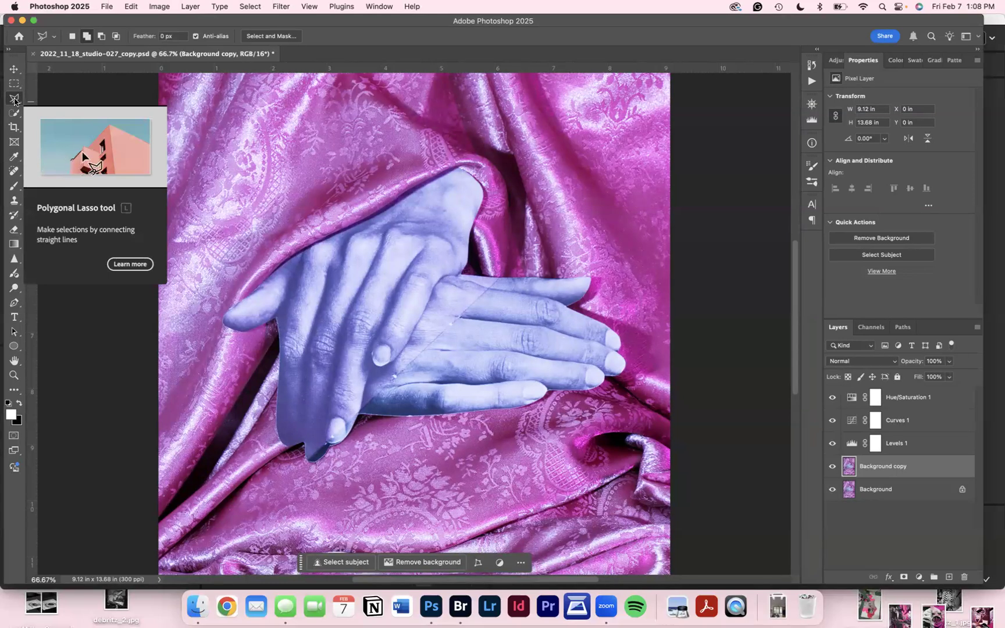
# Trace the hands' upper edge with the Magnetic Lasso from the thumb tip to the uppermost finger, close the selection, and deselect it
pyautogui.click(14, 99)
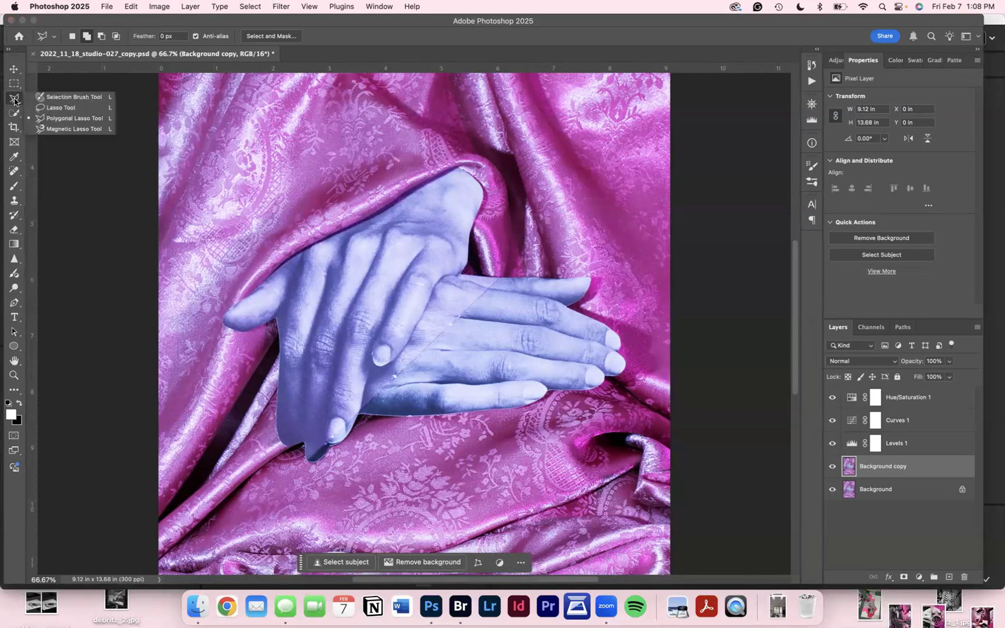
pyautogui.click(69, 129)
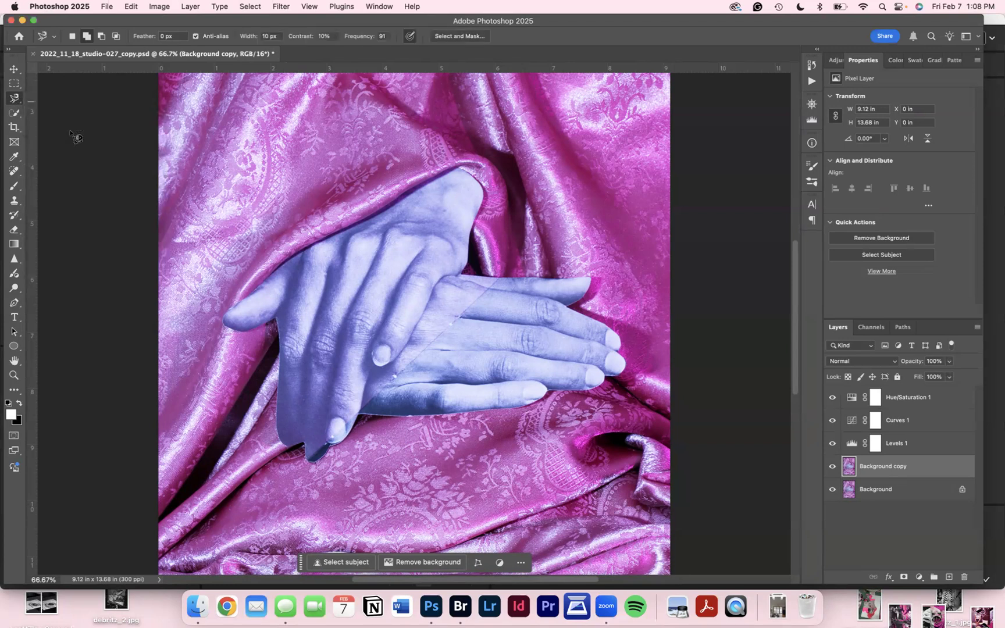
pyautogui.click(225, 319)
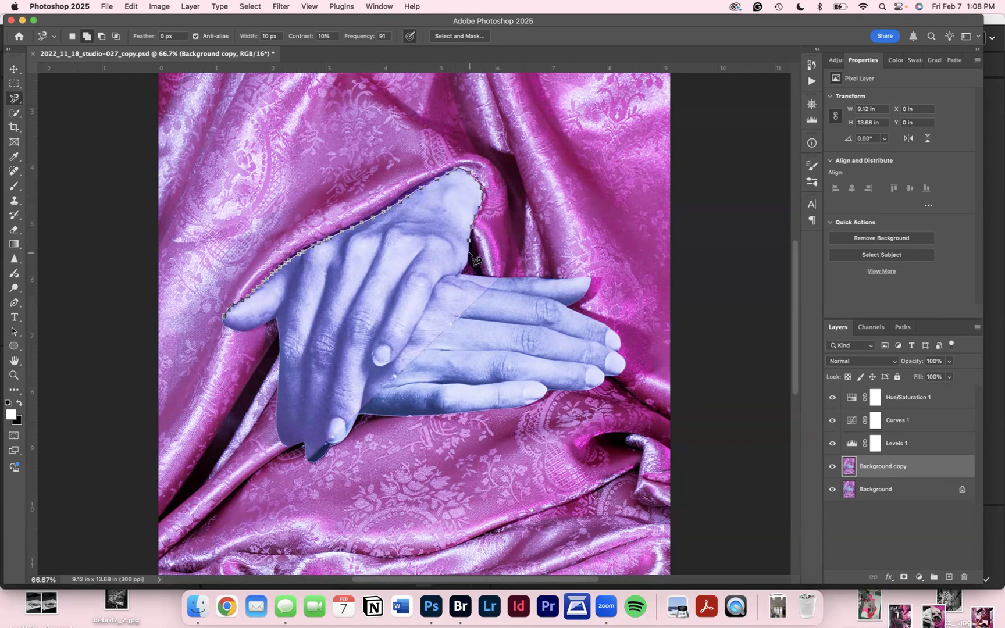
pyautogui.scroll(2, 474, 258)
pyautogui.scroll(3, 472, 261)
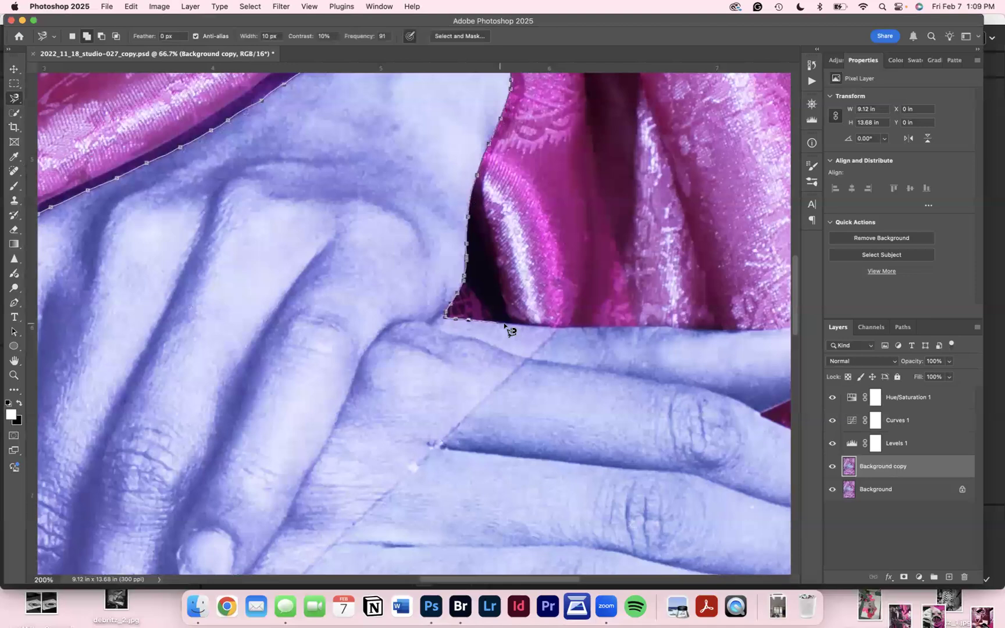
pyautogui.hscroll(3, 511, 330)
pyautogui.hscroll(3, 512, 329)
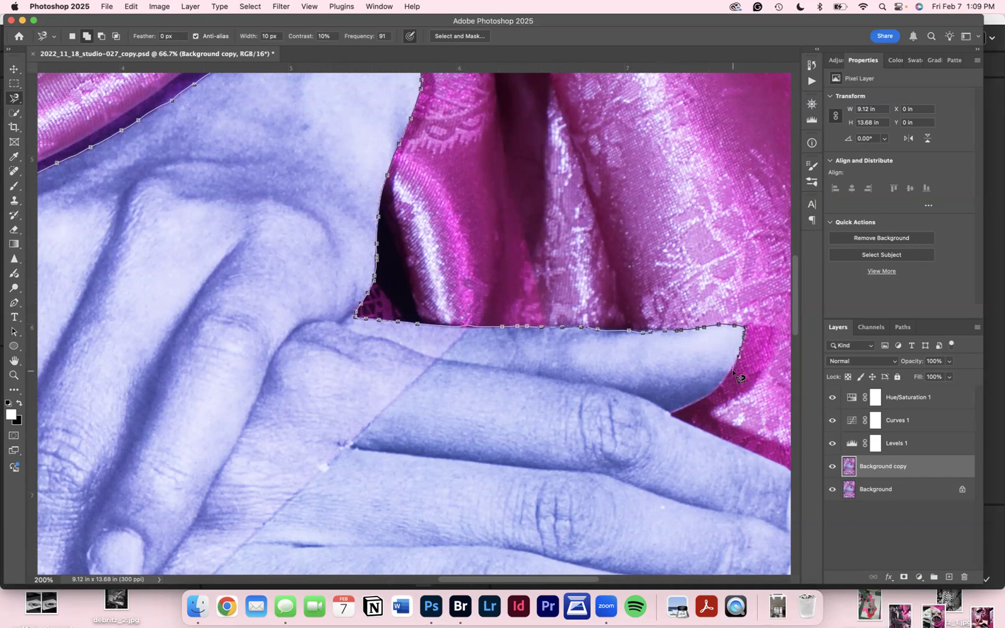
pyautogui.doubleClick(675, 417)
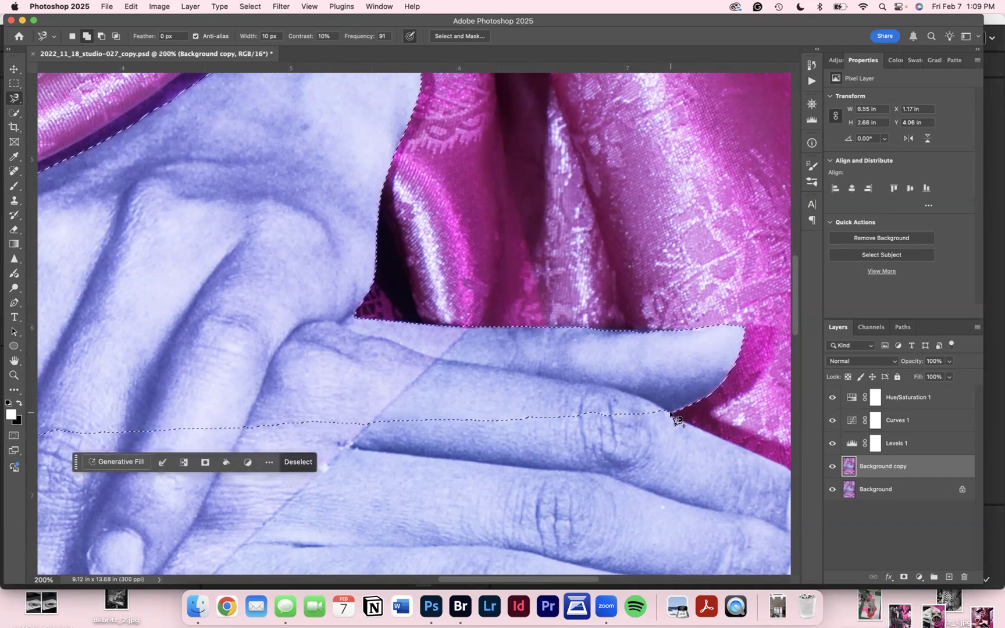
pyautogui.hscroll(-5, 589, 478)
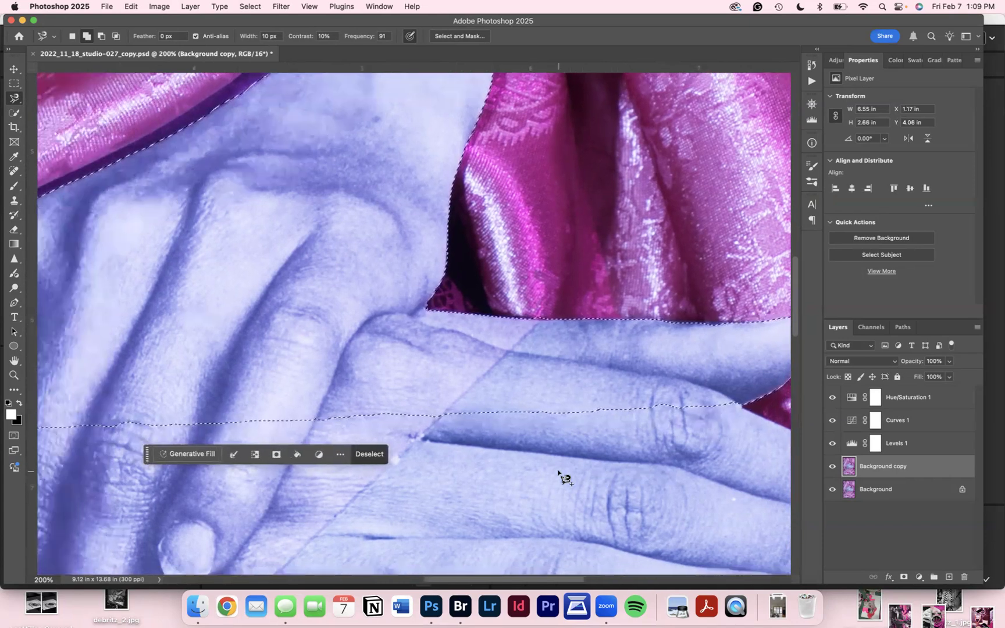
pyautogui.press('super+minus')
pyautogui.press('super+minus')
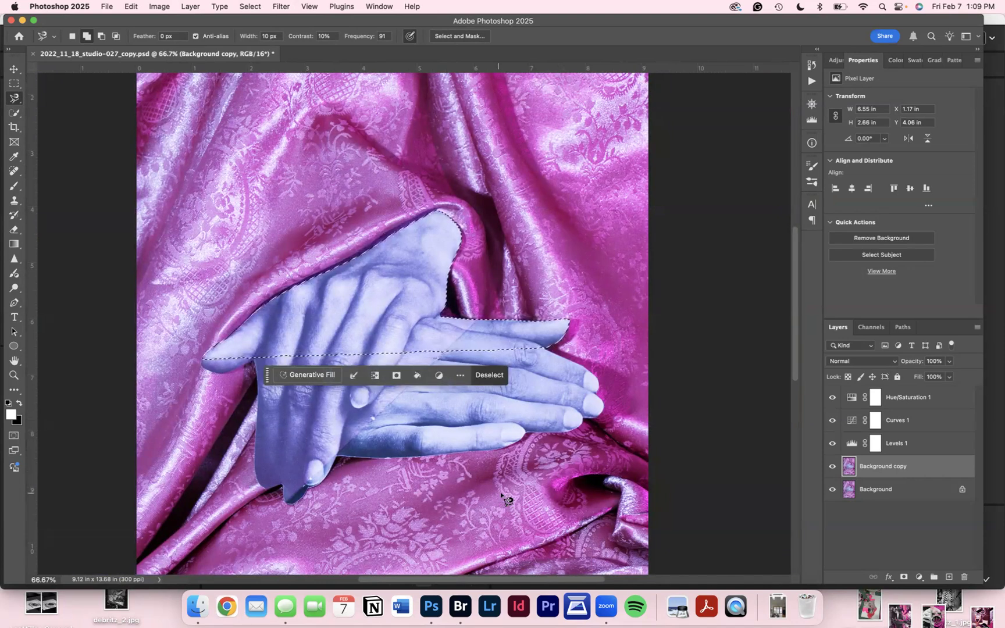
pyautogui.press('super+d')
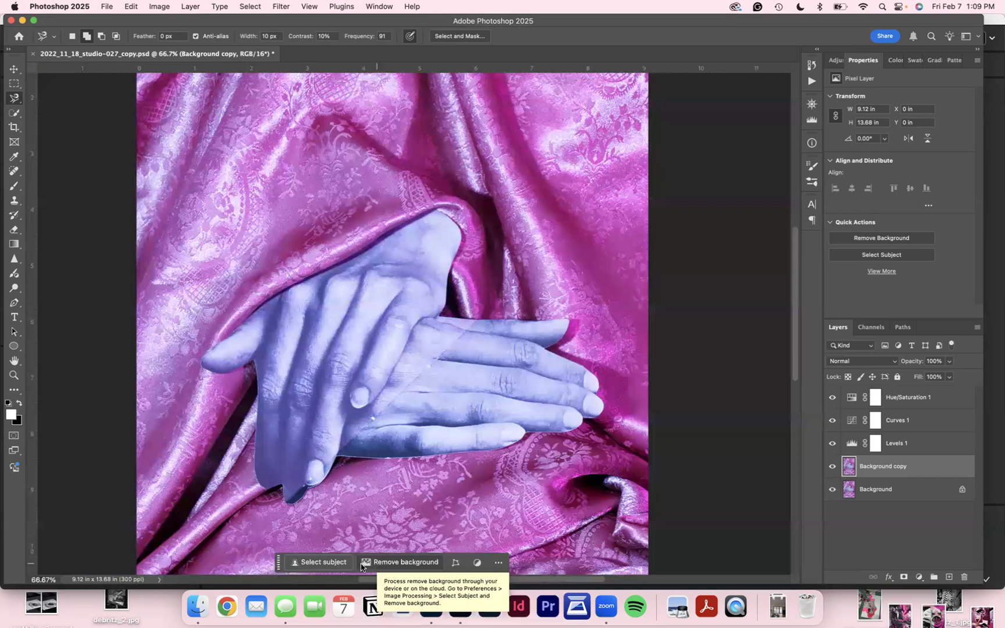
# Try selecting the hands automatically with Select Subject, inspect the selection edges, and deselect
pyautogui.click(332, 562)
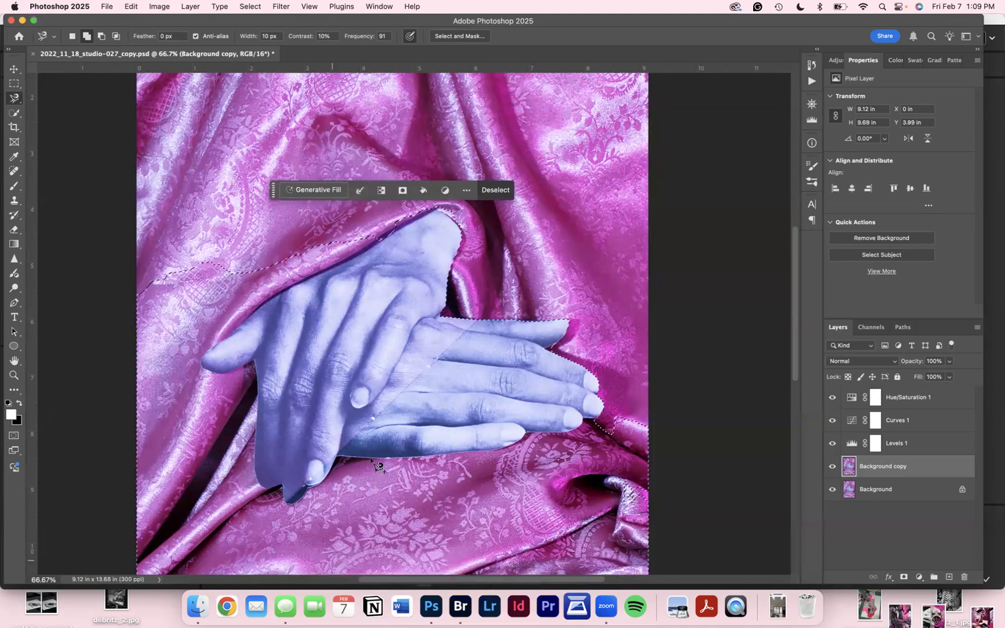
pyautogui.scroll(-1, 372, 461)
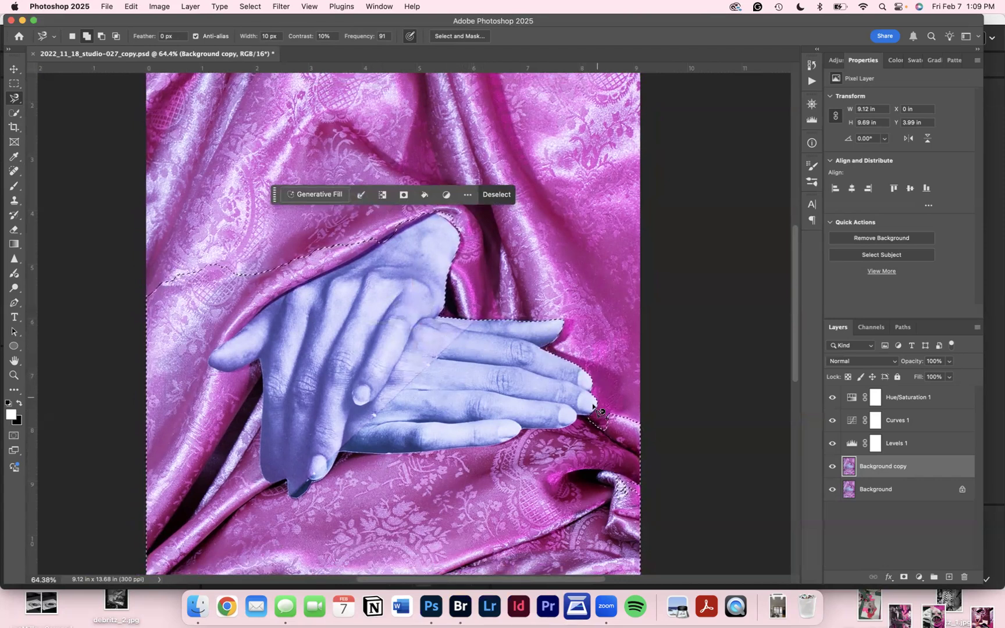
pyautogui.scroll(-1, 442, 433)
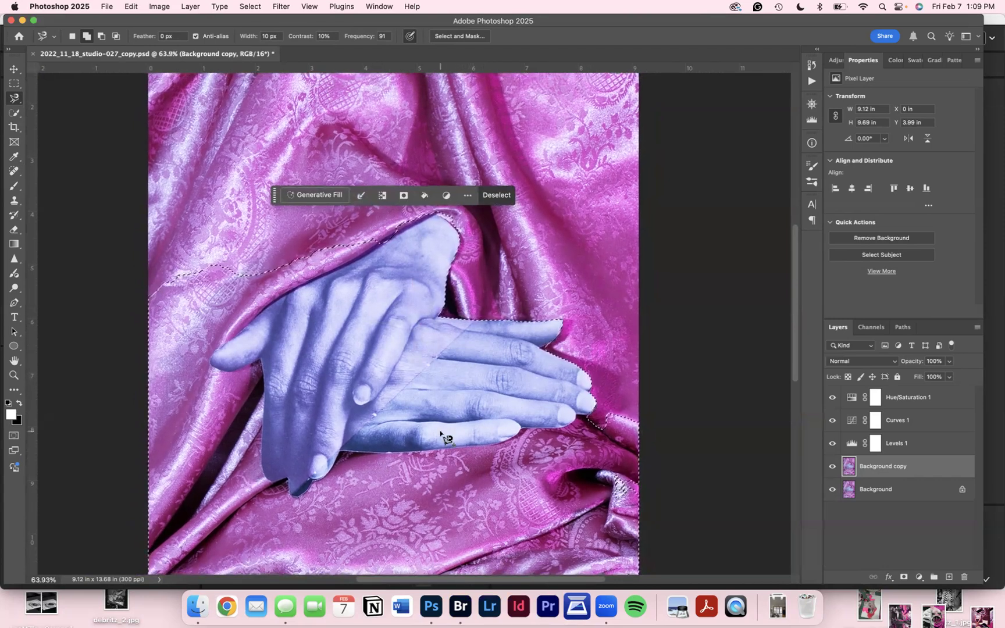
pyautogui.scroll(-3, 442, 433)
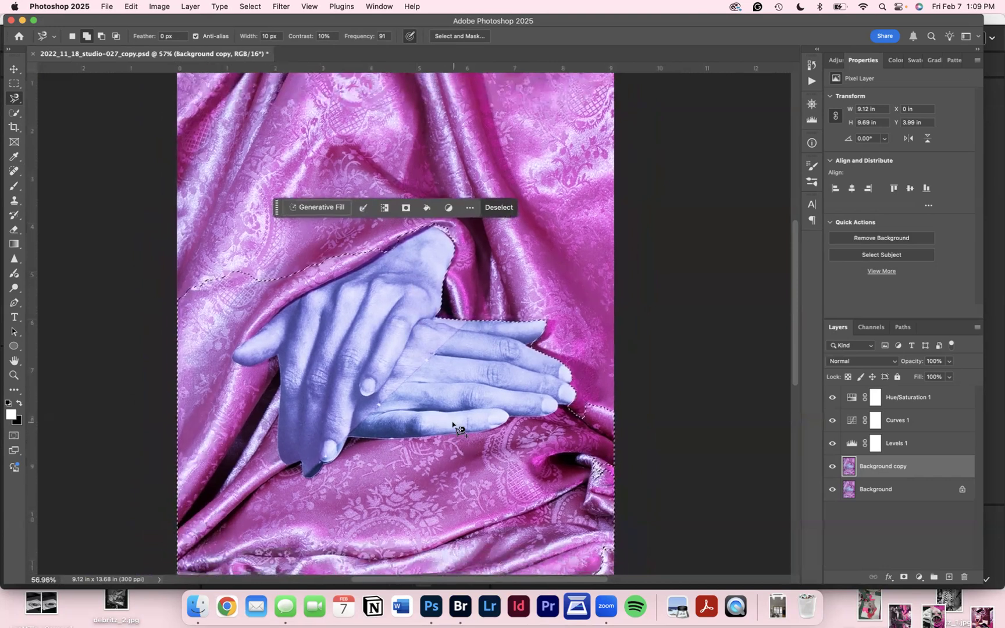
pyautogui.scroll(-3, 452, 422)
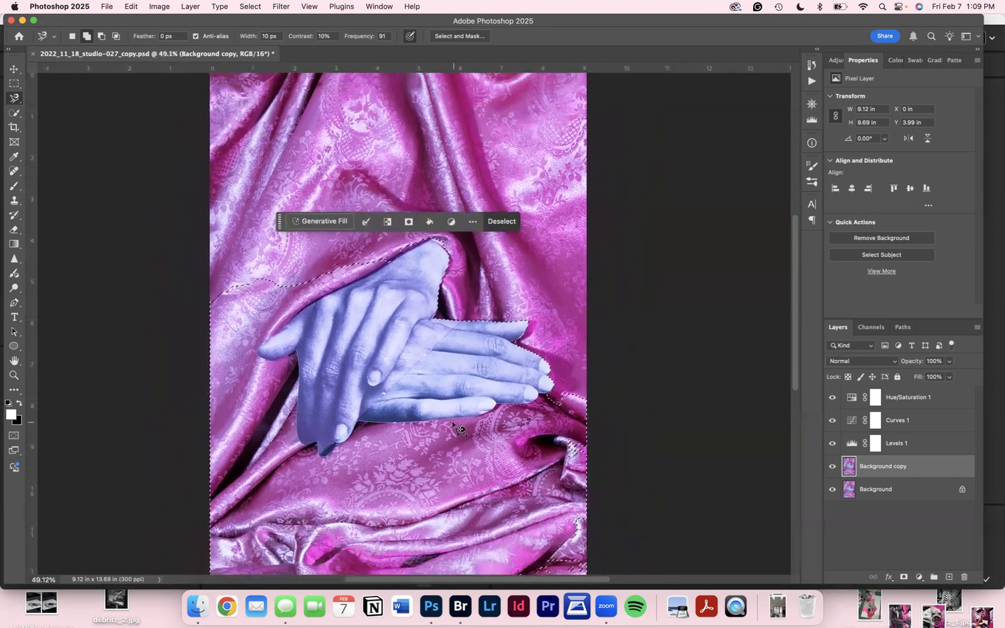
pyautogui.press('super+d')
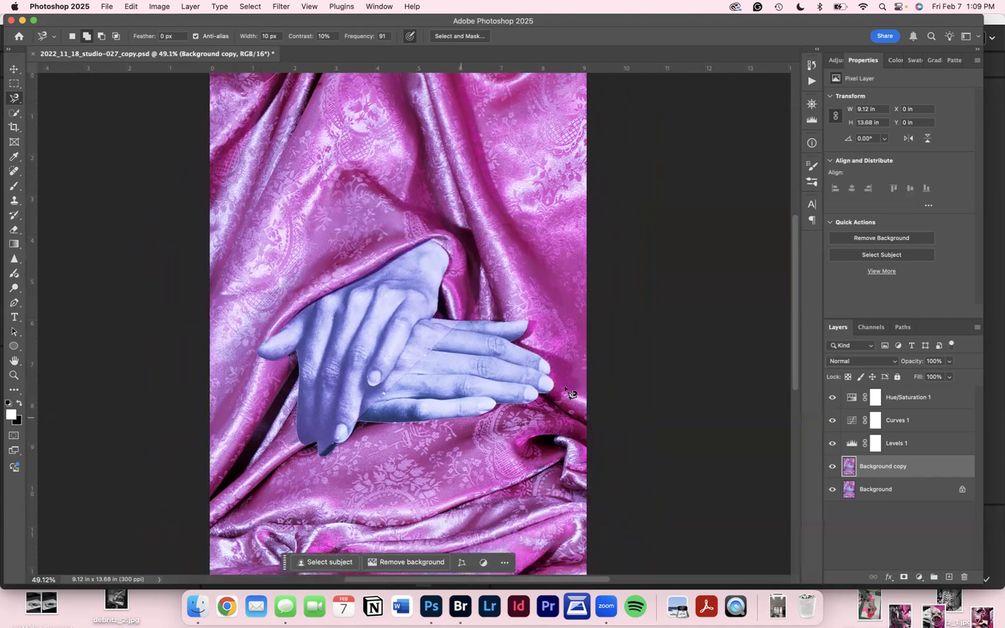
# Start a Polygonal Lasso selection at the thumb tip and trace the thumb's lower edge to where it joins the hand
pyautogui.scroll(3, 384, 244)
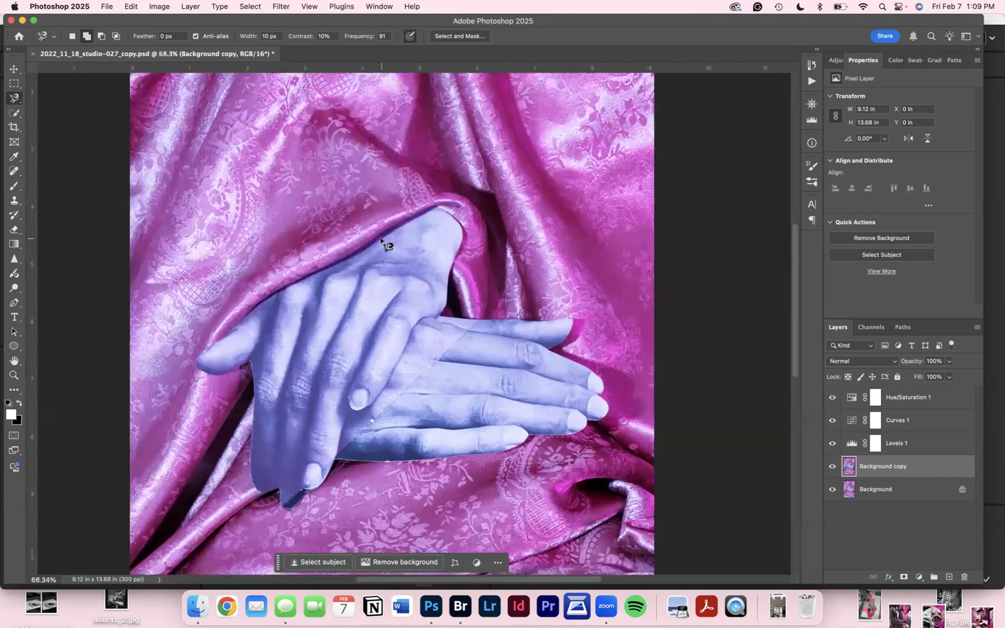
pyautogui.scroll(1, 384, 244)
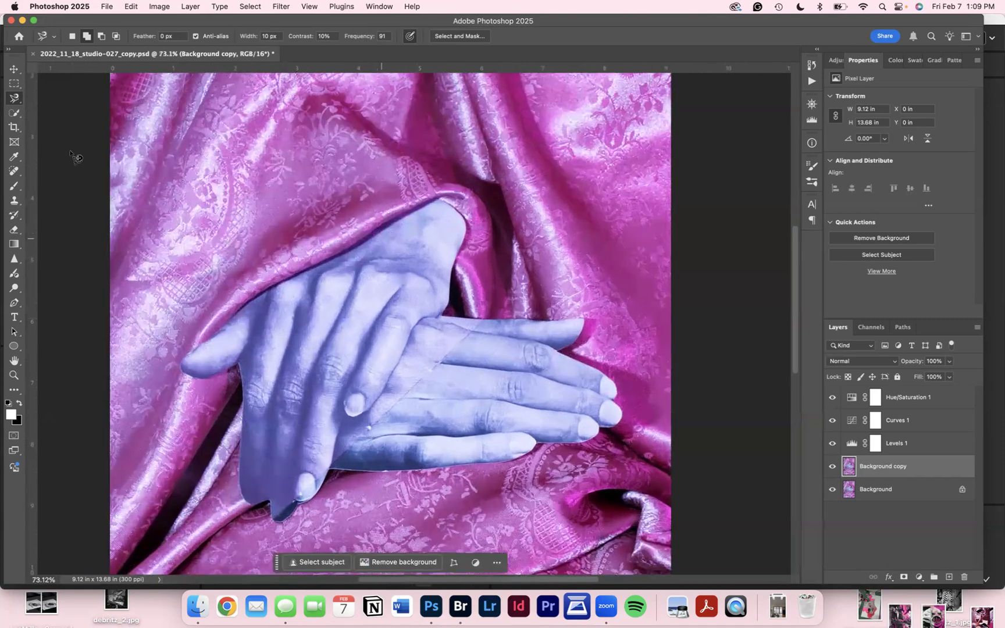
pyautogui.click(15, 103)
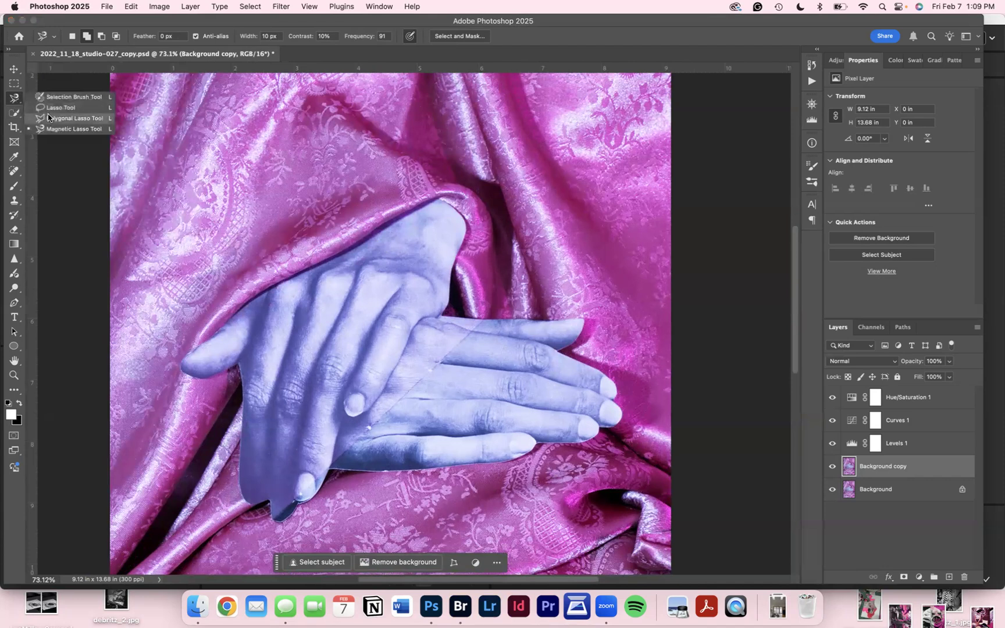
pyautogui.click(49, 118)
pyautogui.scroll(3, 258, 363)
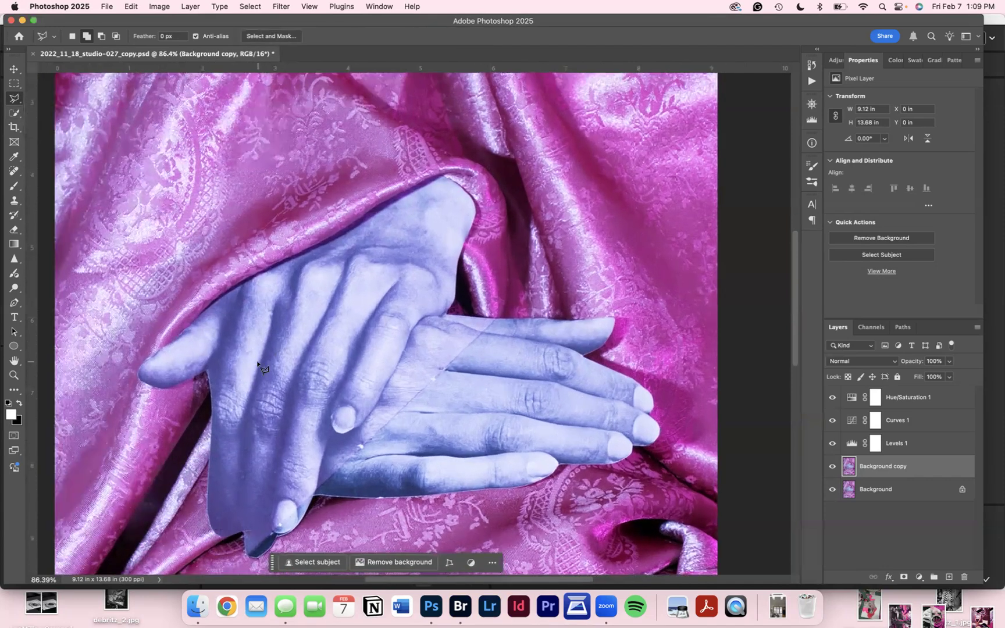
pyautogui.hscroll(-2, 257, 363)
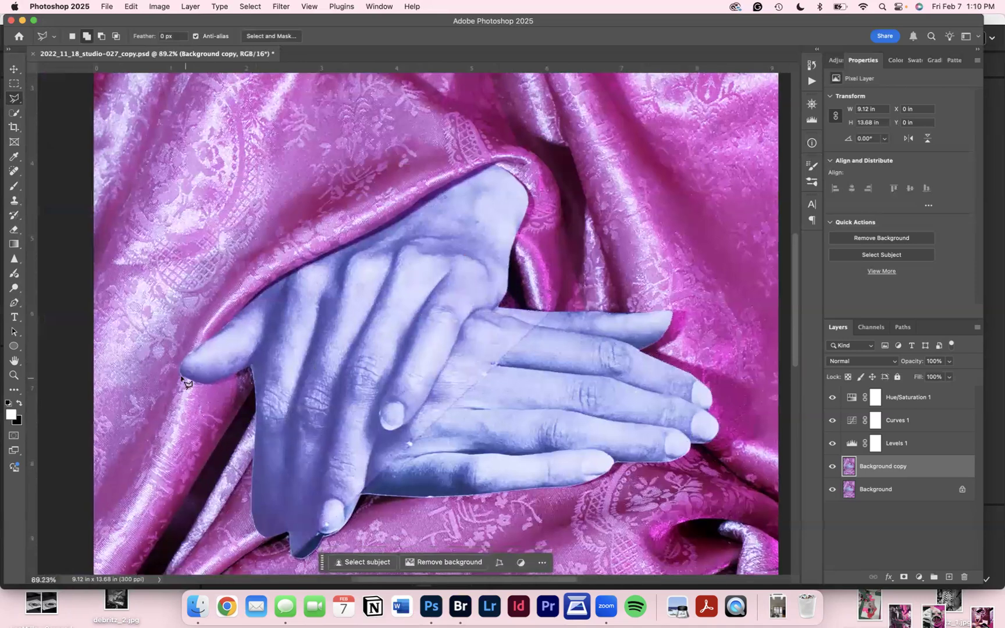
pyautogui.click(182, 376)
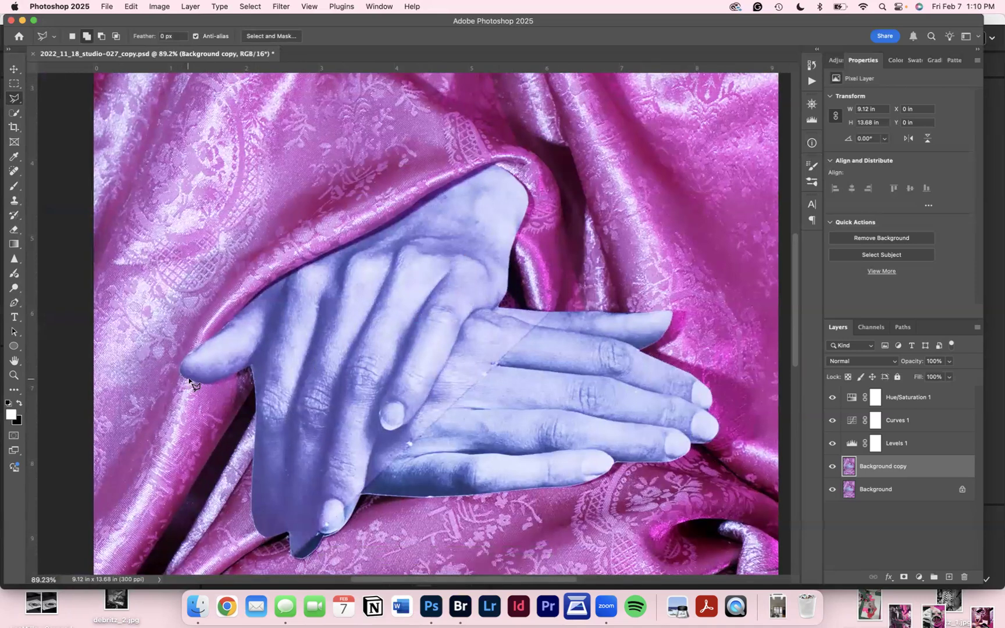
pyautogui.scroll(3, 189, 380)
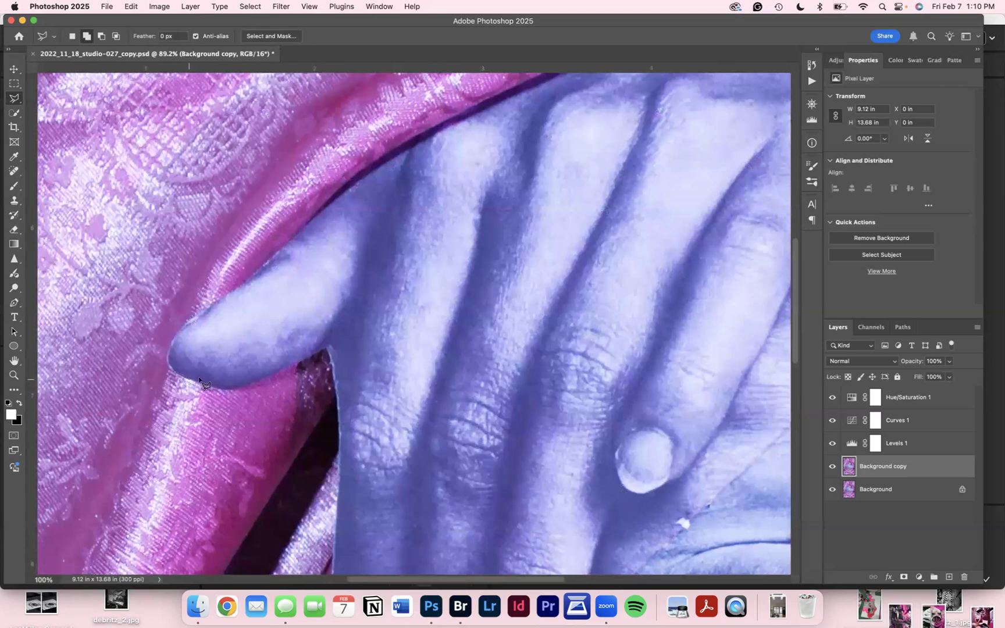
pyautogui.scroll(2, 192, 383)
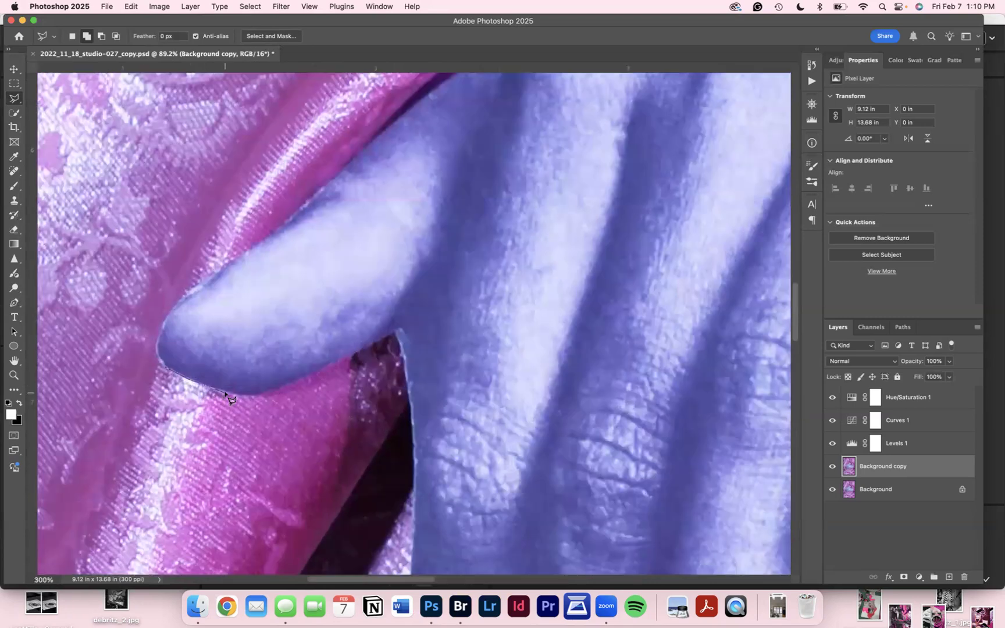
pyautogui.click(225, 392)
pyautogui.click(242, 396)
pyautogui.click(255, 396)
pyautogui.click(320, 371)
pyautogui.click(370, 347)
# Continue the polygonal outline down the hand's outer edge and around the rounded end of the outermost finger
pyautogui.scroll(-5, 395, 335)
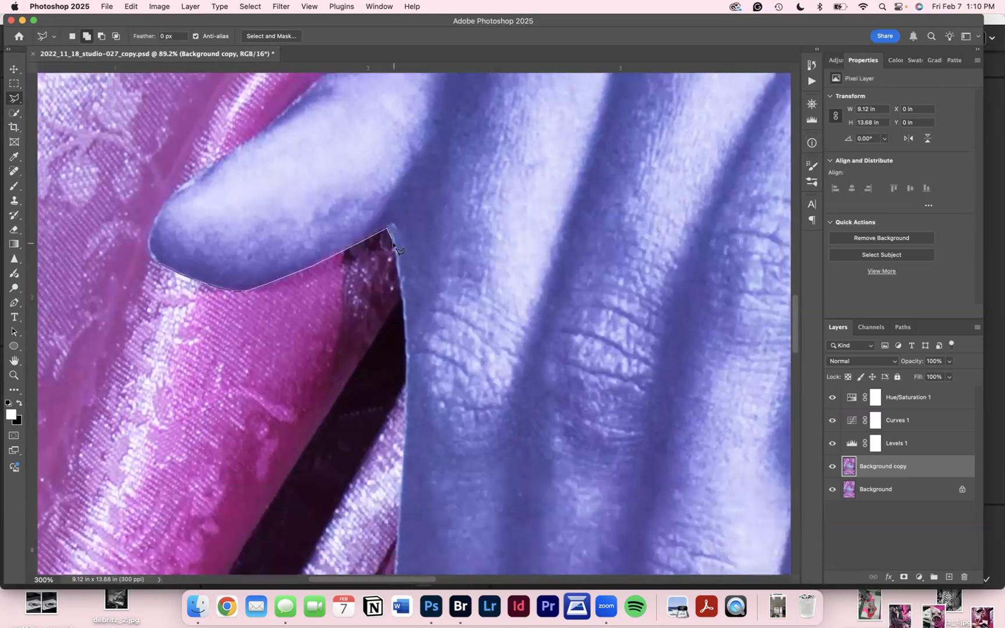
pyautogui.click(394, 247)
pyautogui.click(405, 324)
pyautogui.scroll(-7, 405, 324)
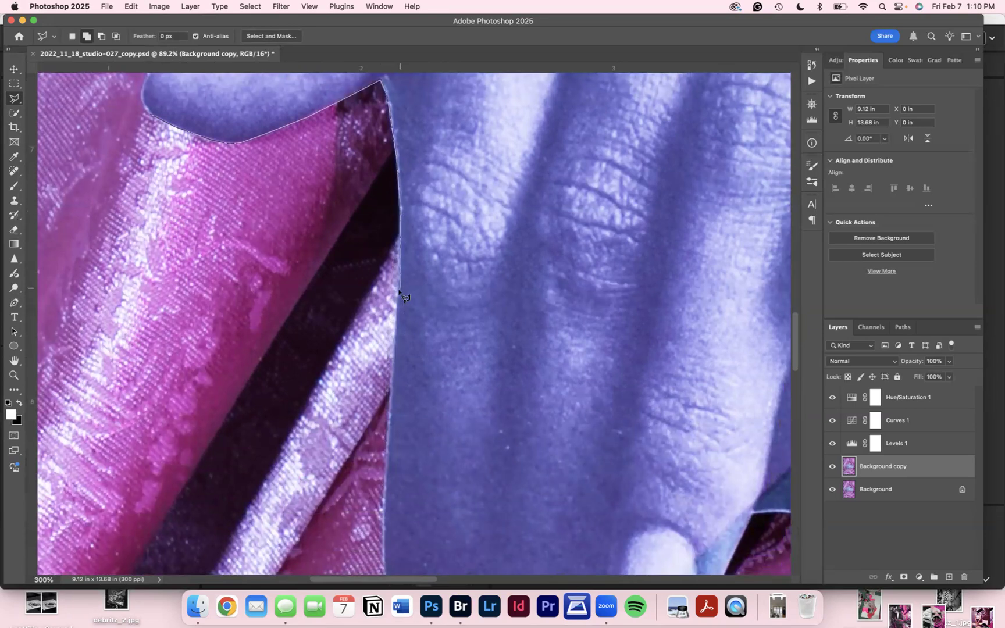
pyautogui.scroll(-5, 391, 358)
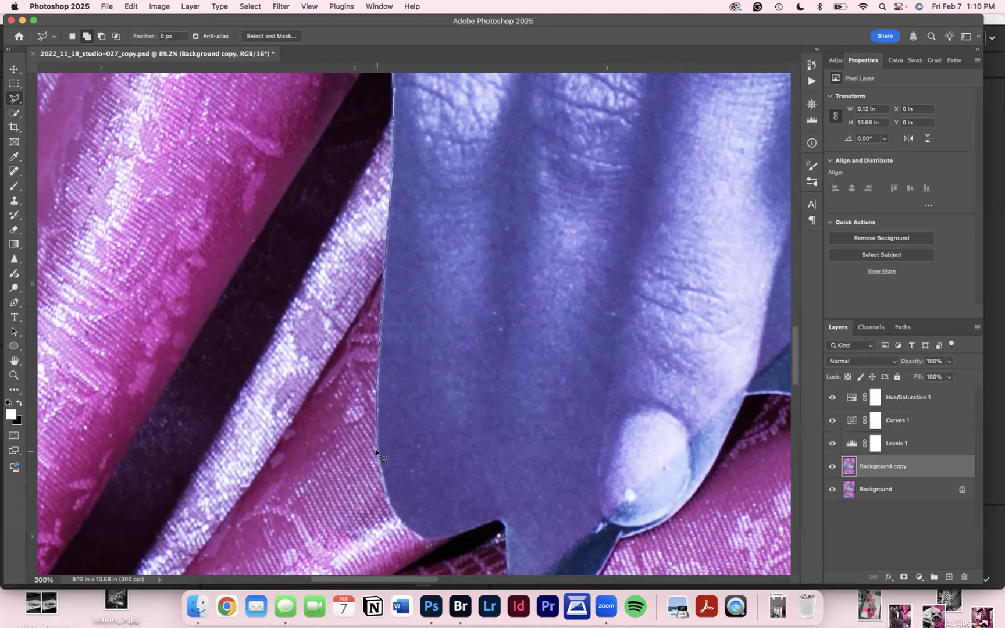
pyautogui.click(381, 476)
pyautogui.click(387, 491)
pyautogui.click(393, 511)
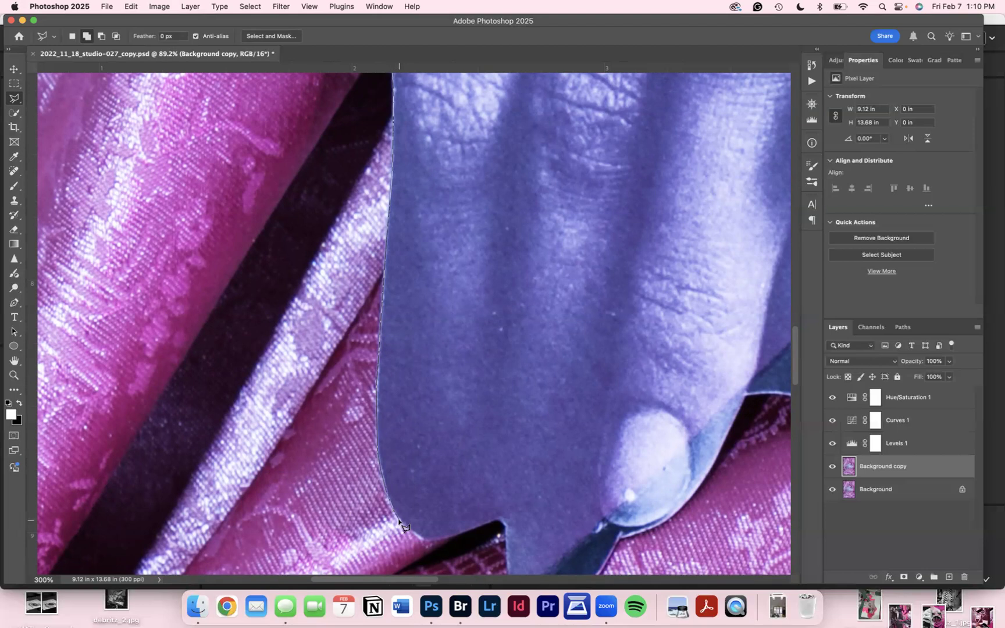
pyautogui.click(430, 539)
# Run the polygonal outline up between the two outer fingers and across the knuckles to the fabric edge
pyautogui.scroll(-2, 499, 524)
pyautogui.scroll(-3, 498, 525)
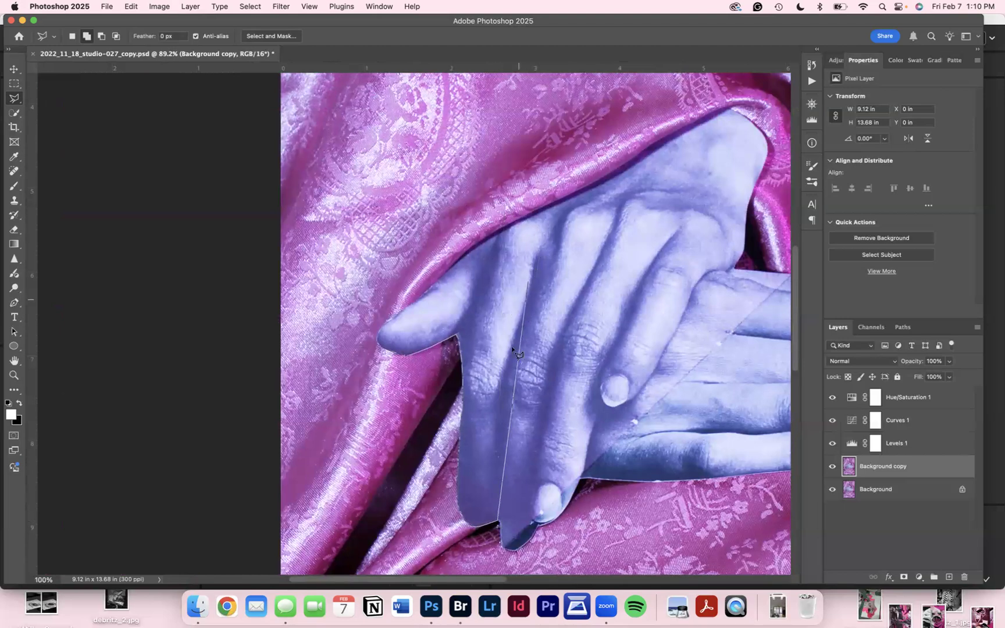
pyautogui.click(503, 386)
pyautogui.click(542, 257)
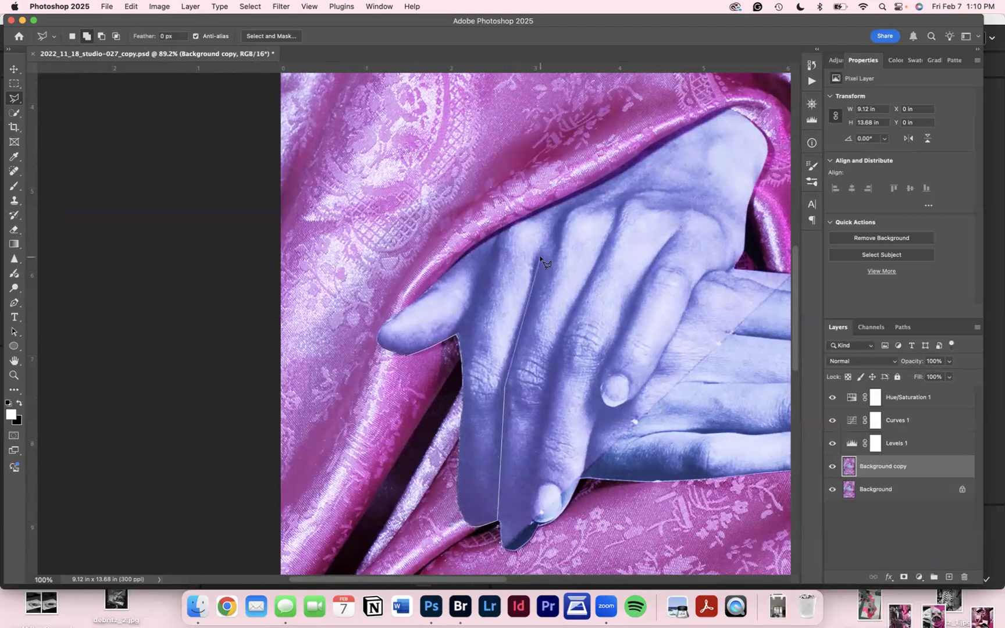
pyautogui.click(537, 209)
# Trace the fabric edge and the thumb's upper side back to the thumb tip, and close the polygonal selection
pyautogui.scroll(3, 538, 209)
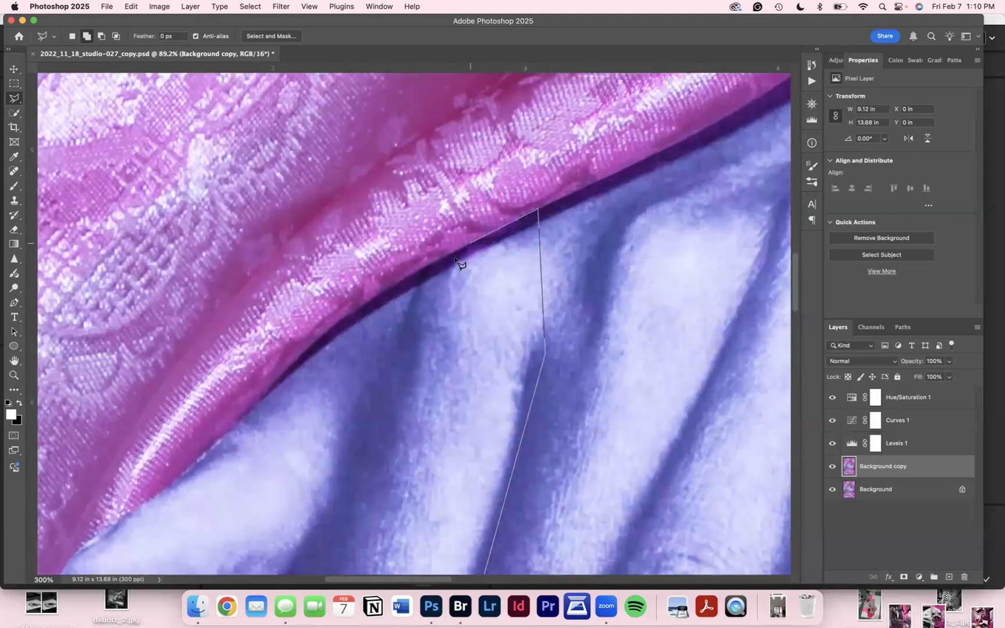
pyautogui.click(408, 274)
pyautogui.hscroll(-1, 408, 274)
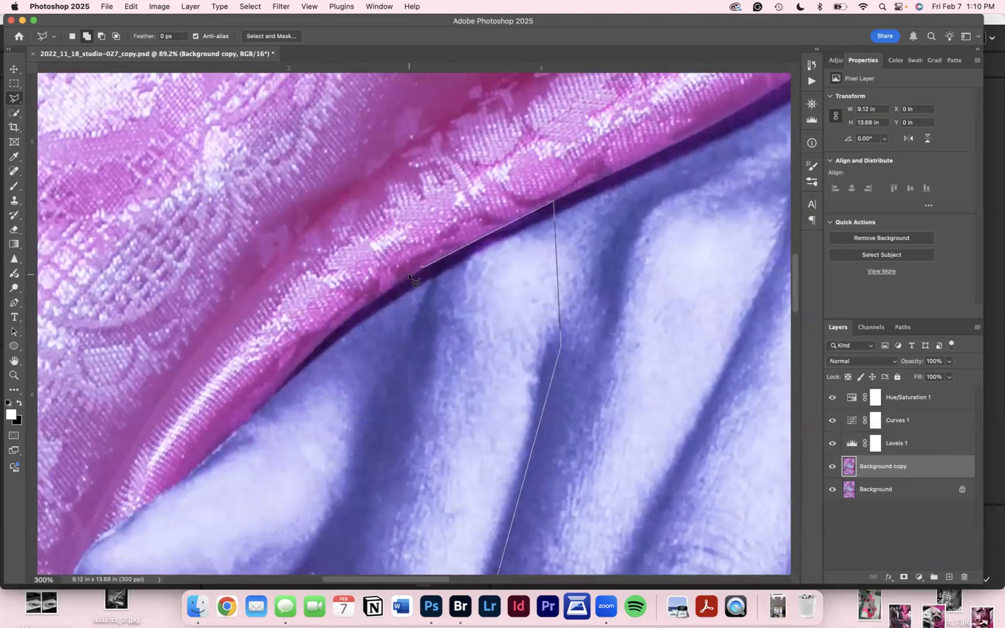
pyautogui.hscroll(-4, 465, 266)
pyautogui.click(466, 267)
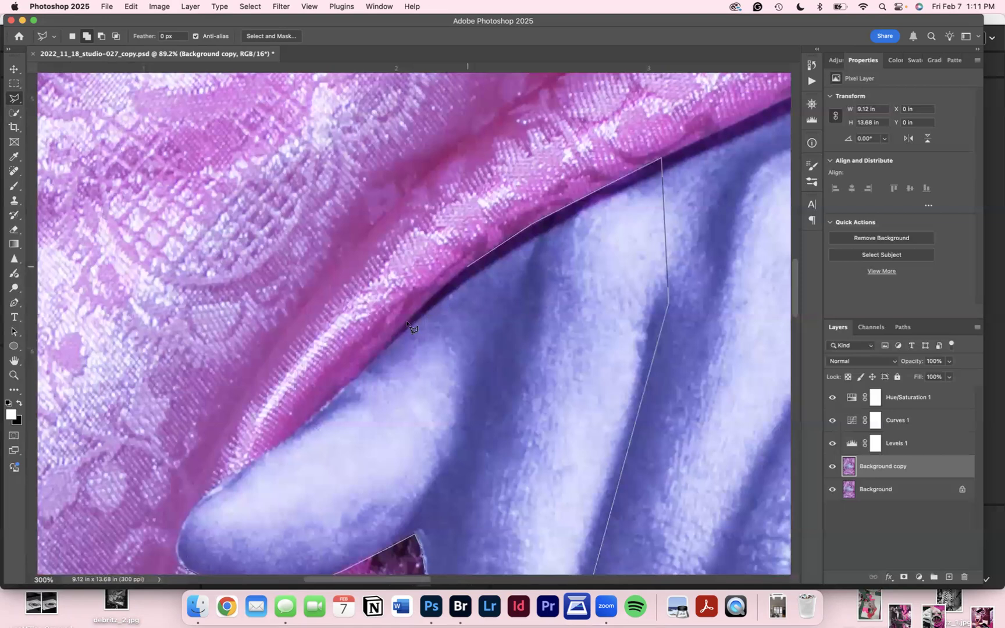
pyautogui.click(365, 370)
pyautogui.hscroll(-3, 330, 406)
pyautogui.scroll(-2, 330, 406)
pyautogui.scroll(-2, 407, 346)
pyautogui.hscroll(-1, 417, 340)
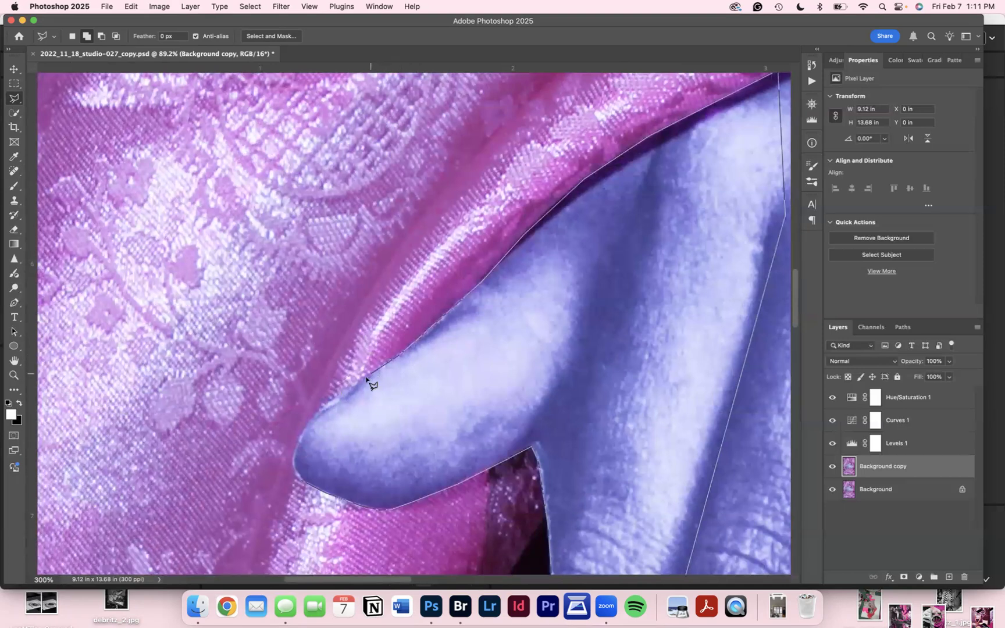
pyautogui.doubleClick(301, 479)
# Add the neighbouring finger, from its knuckle at the fabric edge to its dark tip, to the selection with the Polygonal Lasso
pyautogui.hscroll(2, 460, 450)
pyautogui.scroll(-5, 463, 443)
pyautogui.scroll(-3, 492, 410)
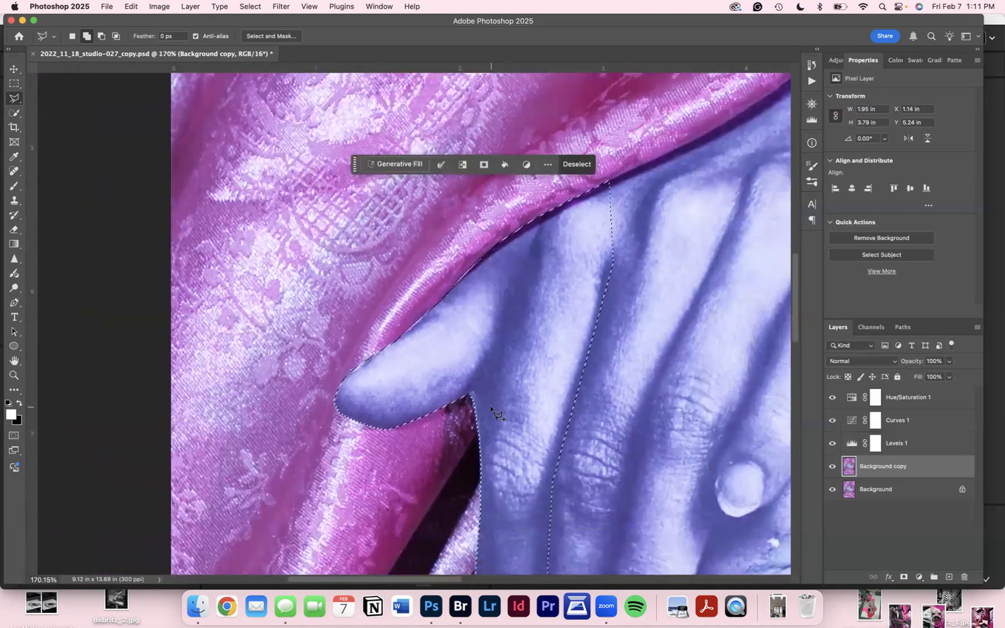
pyautogui.scroll(-4, 491, 410)
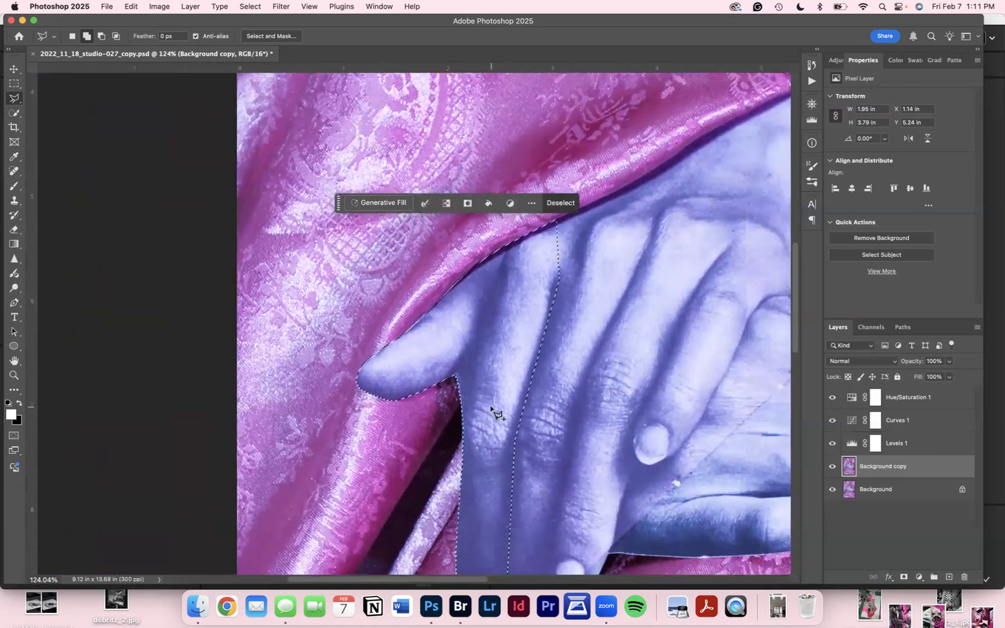
pyautogui.scroll(-3, 491, 409)
pyautogui.hscroll(3, 491, 410)
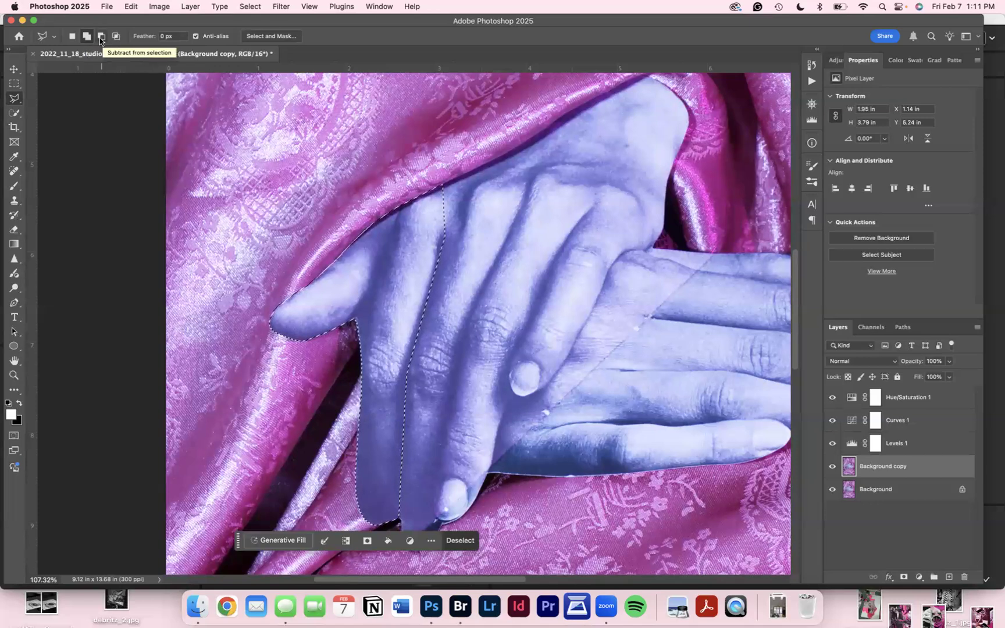
pyautogui.click(440, 184)
pyautogui.click(468, 173)
pyautogui.click(468, 217)
pyautogui.click(519, 205)
pyautogui.click(463, 335)
pyautogui.click(435, 484)
pyautogui.click(441, 522)
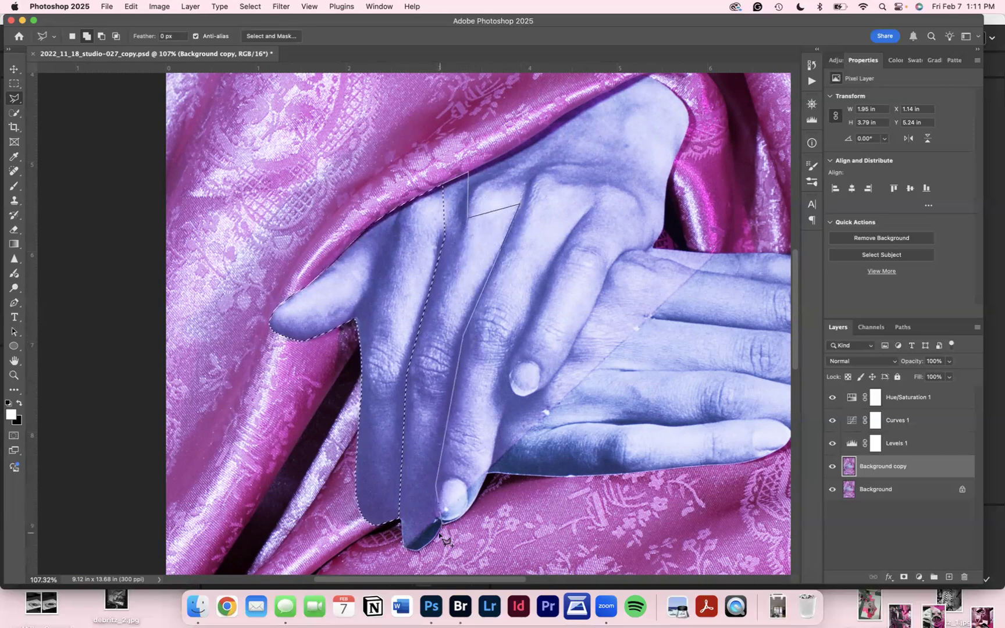
pyautogui.click(407, 548)
pyautogui.click(440, 187)
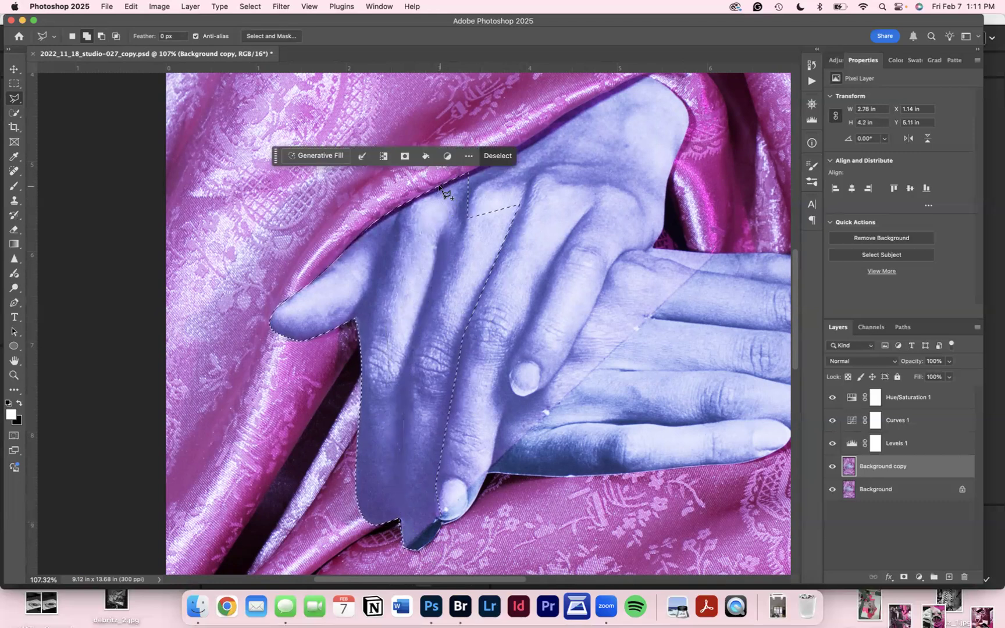
# Subtract the triangular area beside the added finger's knuckle from the selection with the Polygonal Lasso
pyautogui.click(100, 37)
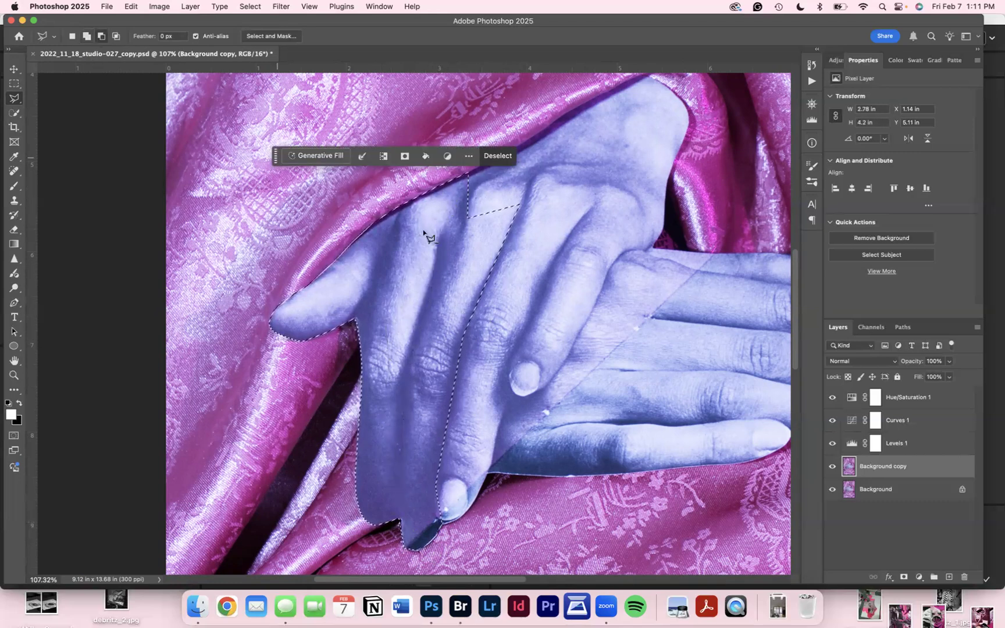
pyautogui.click(468, 219)
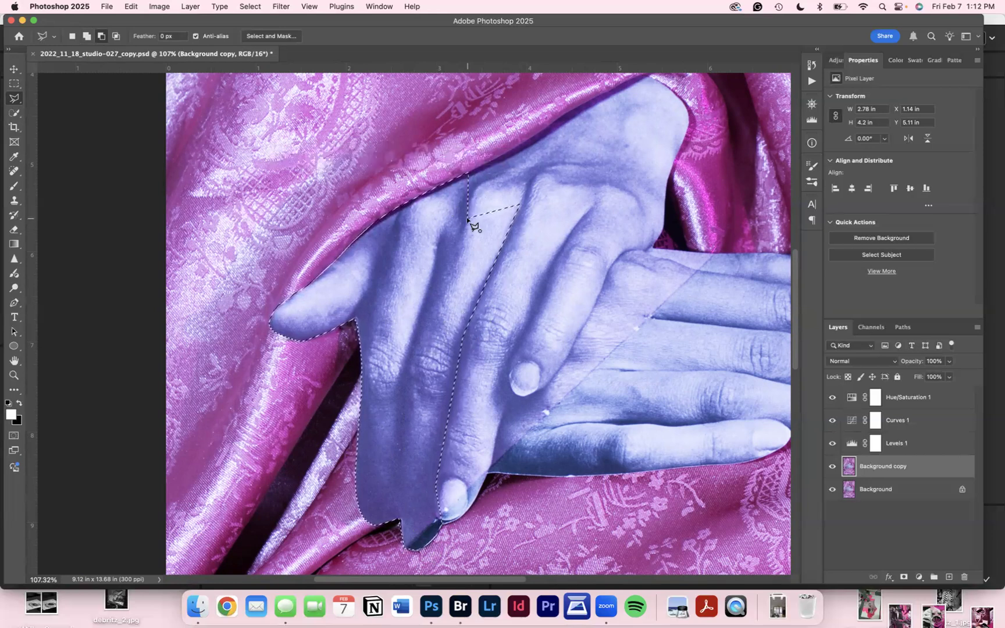
pyautogui.click(466, 329)
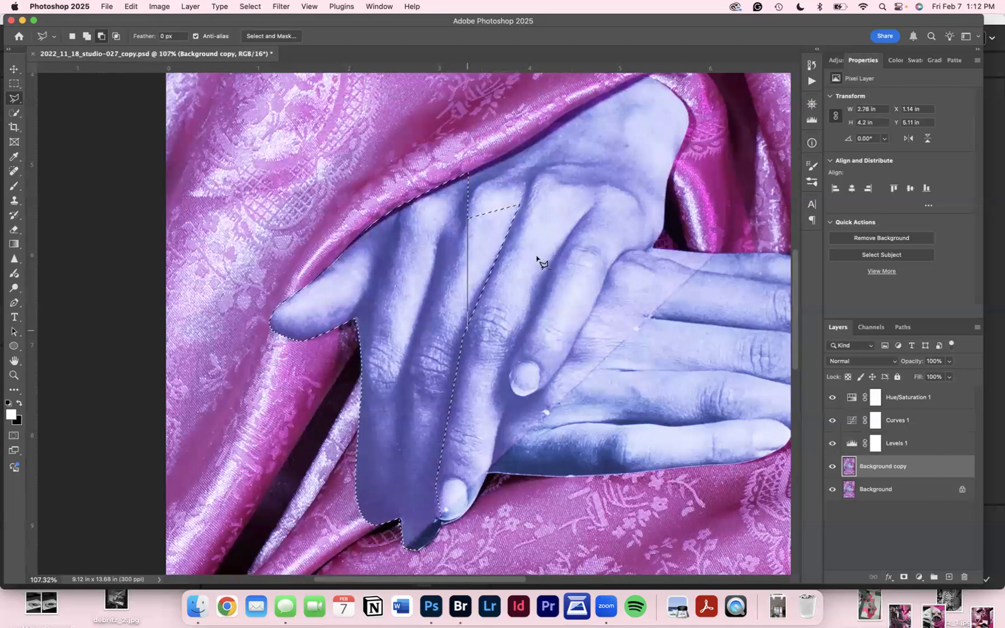
pyautogui.click(552, 191)
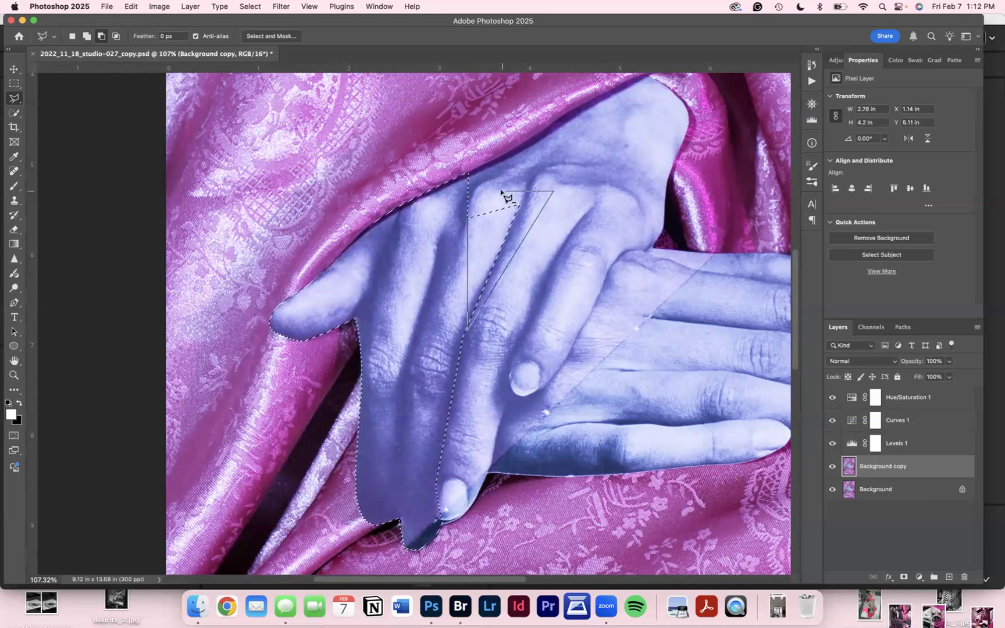
pyautogui.click(468, 219)
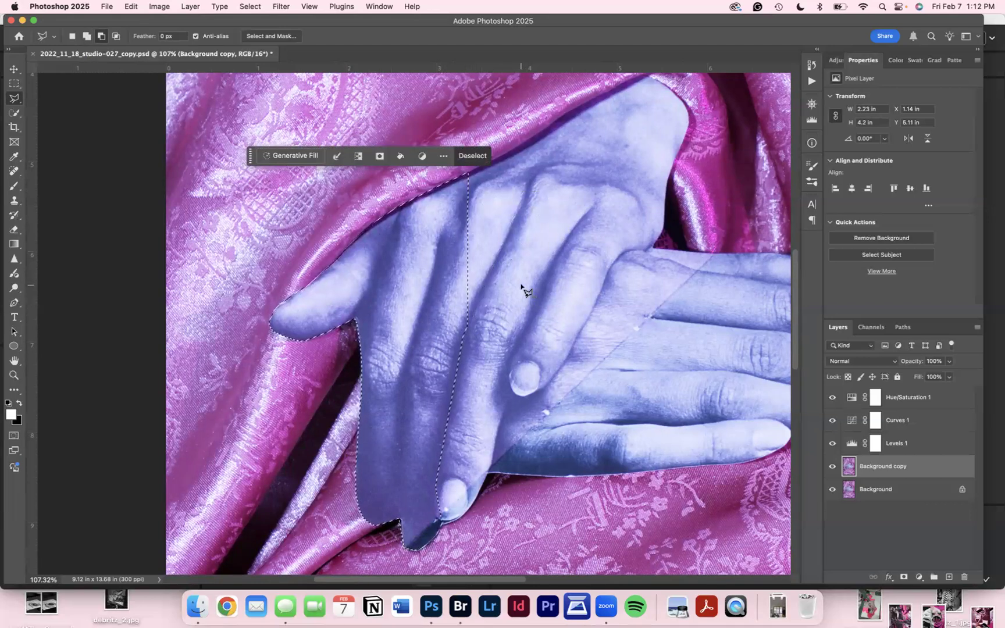
# Add a layer mask to the Background copy layer from the selection, and deselect the layer
pyautogui.scroll(-1, 521, 288)
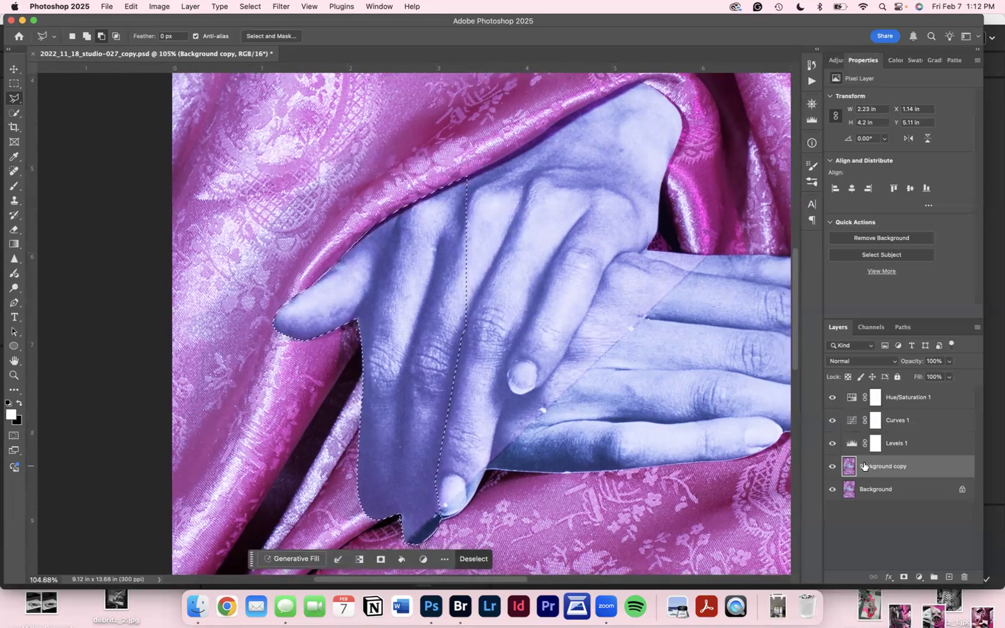
pyautogui.click(903, 578)
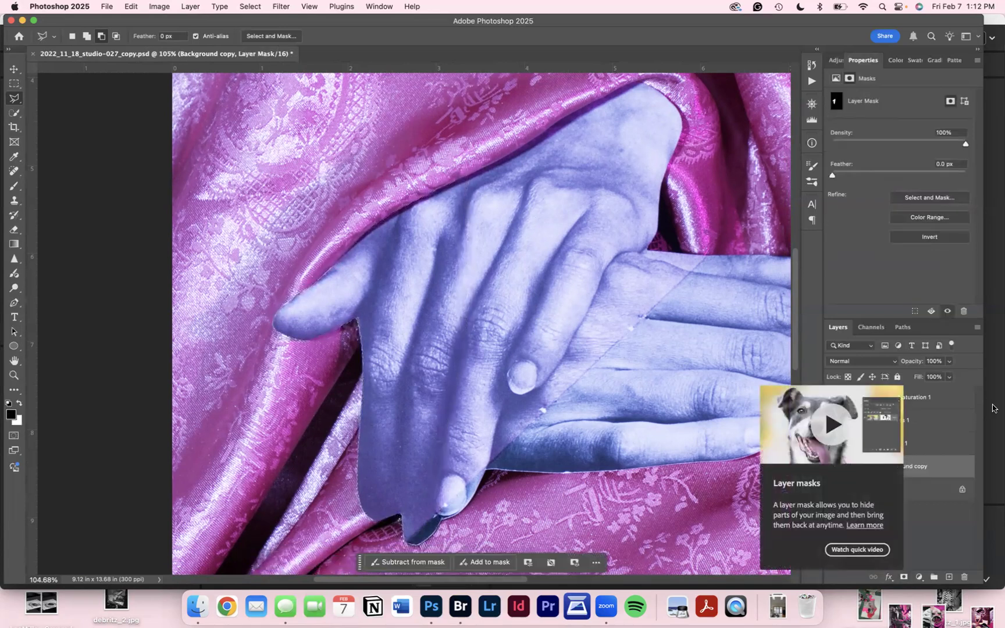
pyautogui.click(930, 545)
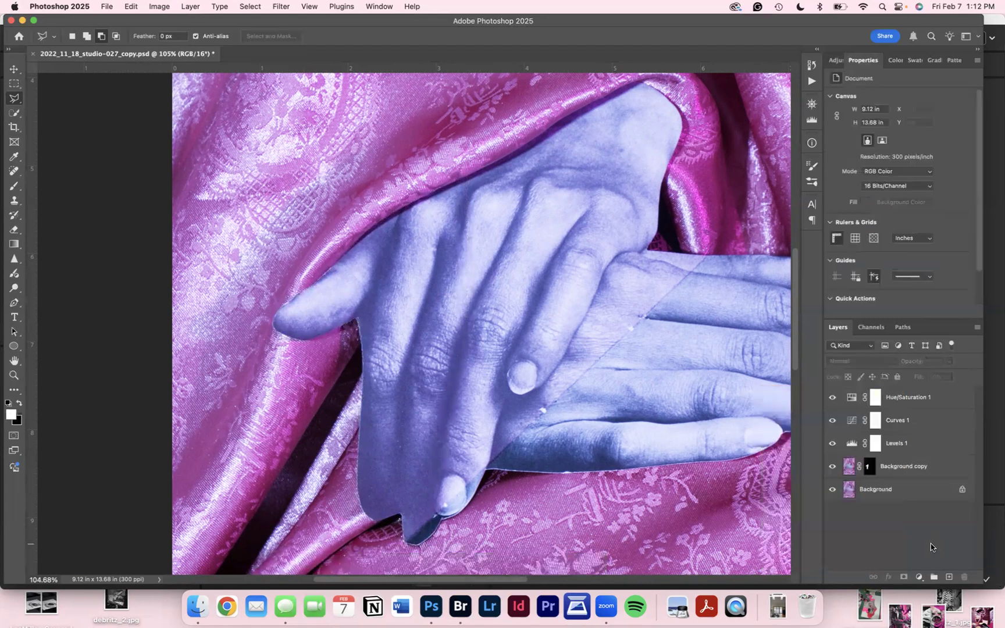
# Hide the Background layer to inspect the masked hand cutout on transparency, and show the layer again
pyautogui.click(832, 492)
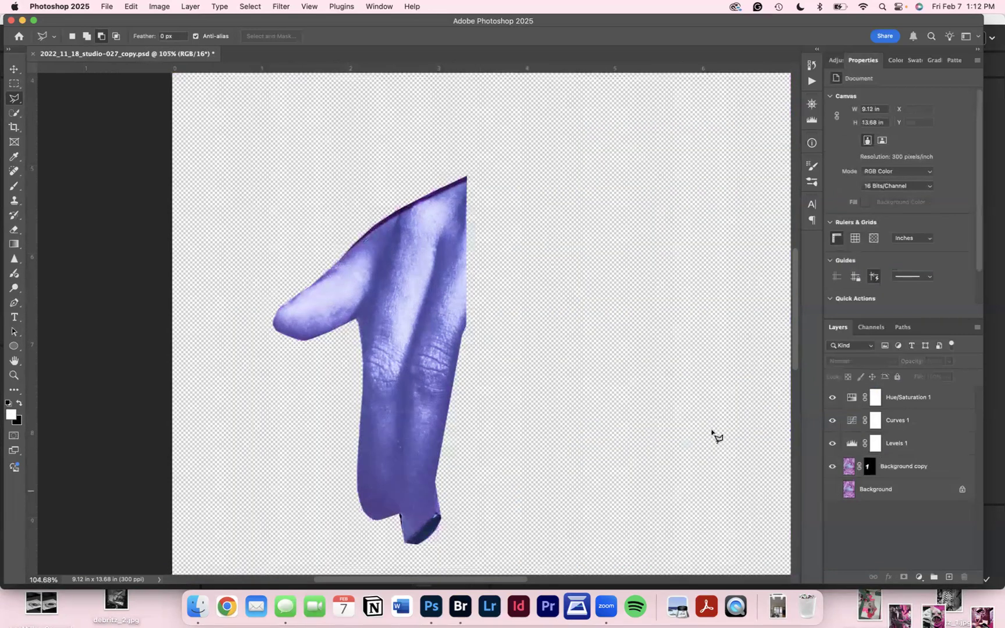
pyautogui.press('super+minus')
pyautogui.press('super+minus')
pyautogui.press('super+minus')
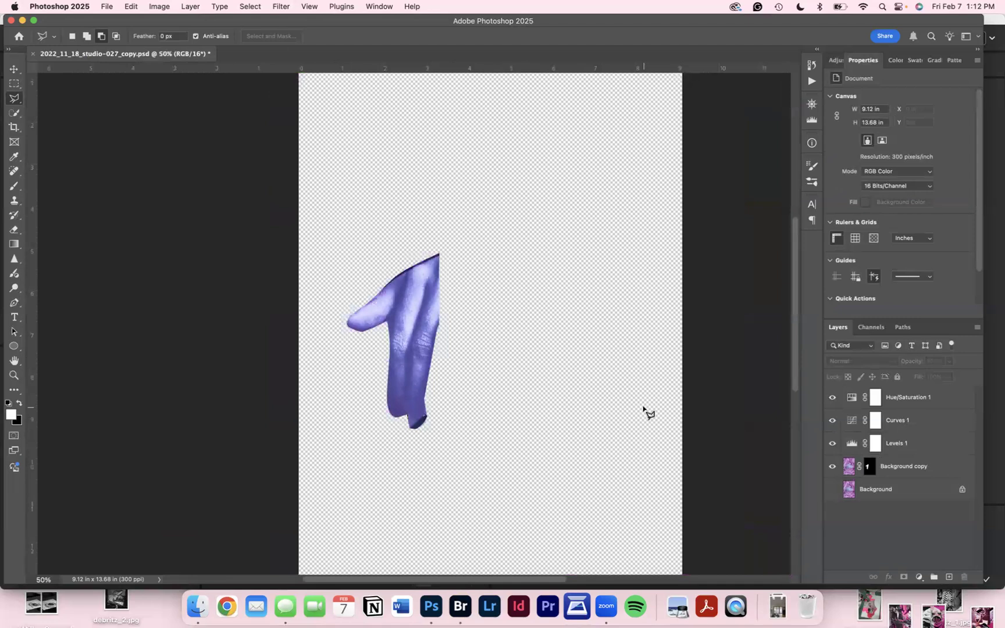
pyautogui.scroll(2, 644, 410)
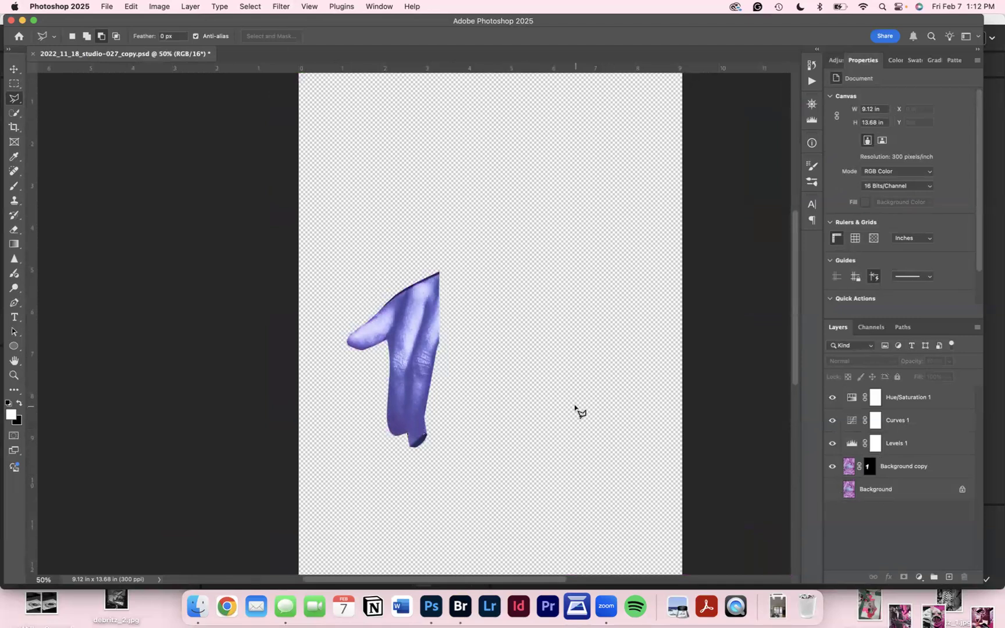
pyautogui.click(831, 492)
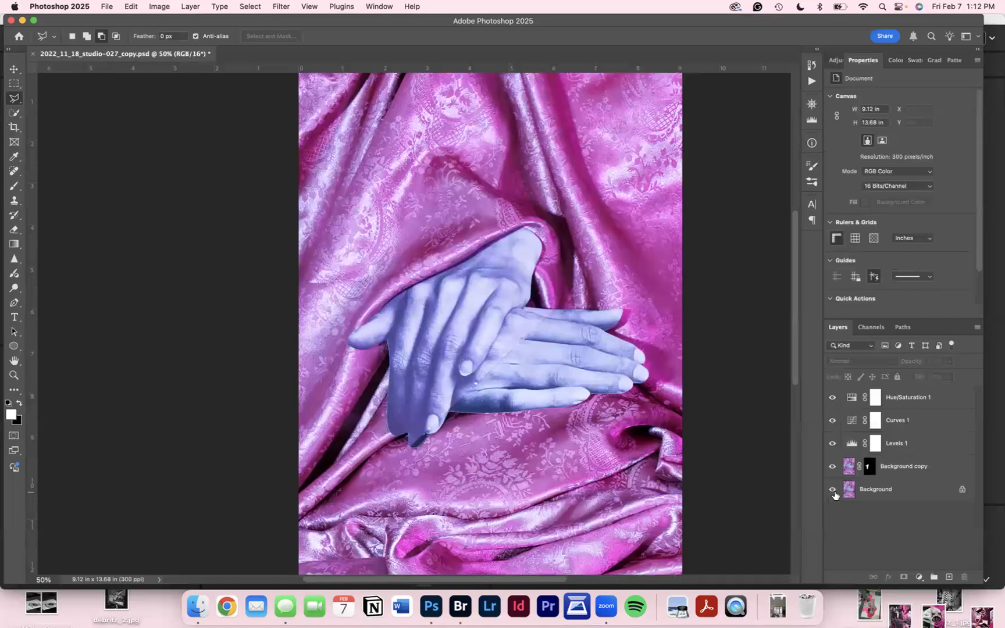
# Rename the Background copy layer to "hands"
pyautogui.click(899, 465)
pyautogui.write('ha')
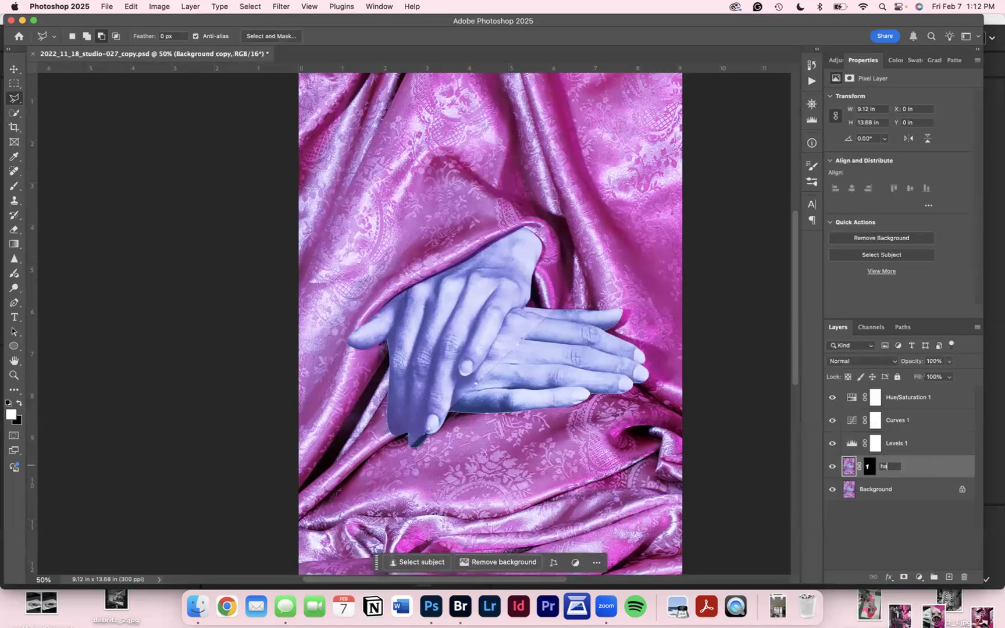
pyautogui.write('nds')
pyautogui.press('Return')
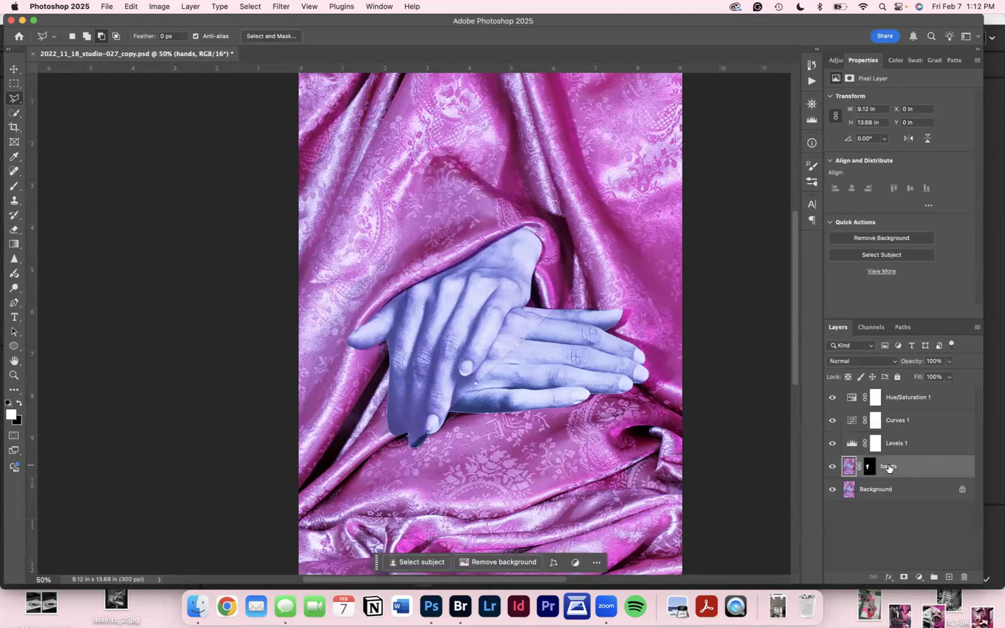
# Toggle the Background layer's visibility to compare the masked hand cutout with and without the image beneath it
pyautogui.click(832, 490)
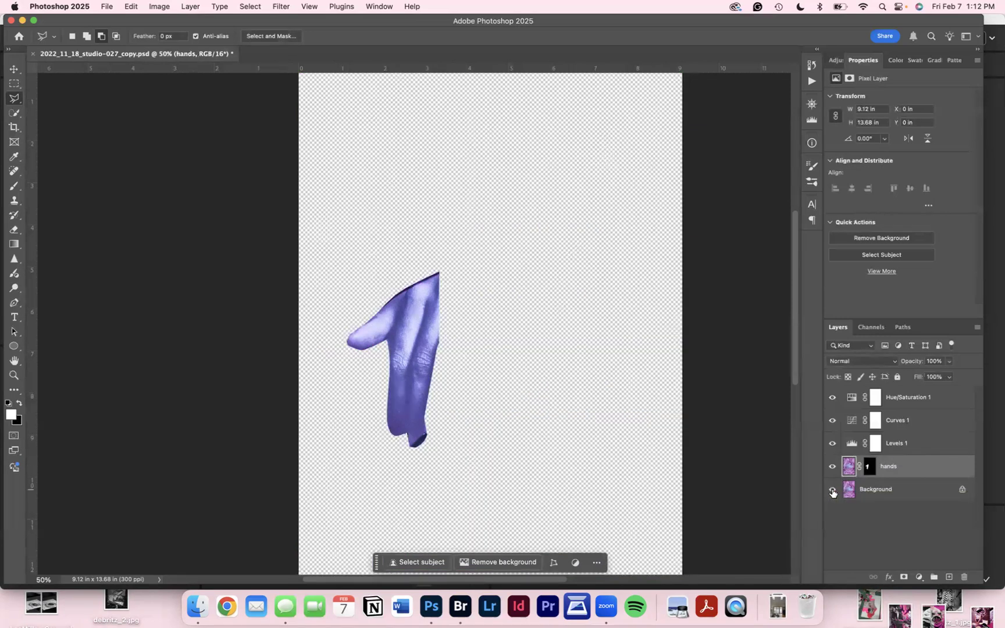
pyautogui.click(832, 492)
pyautogui.click(832, 491)
pyautogui.click(832, 492)
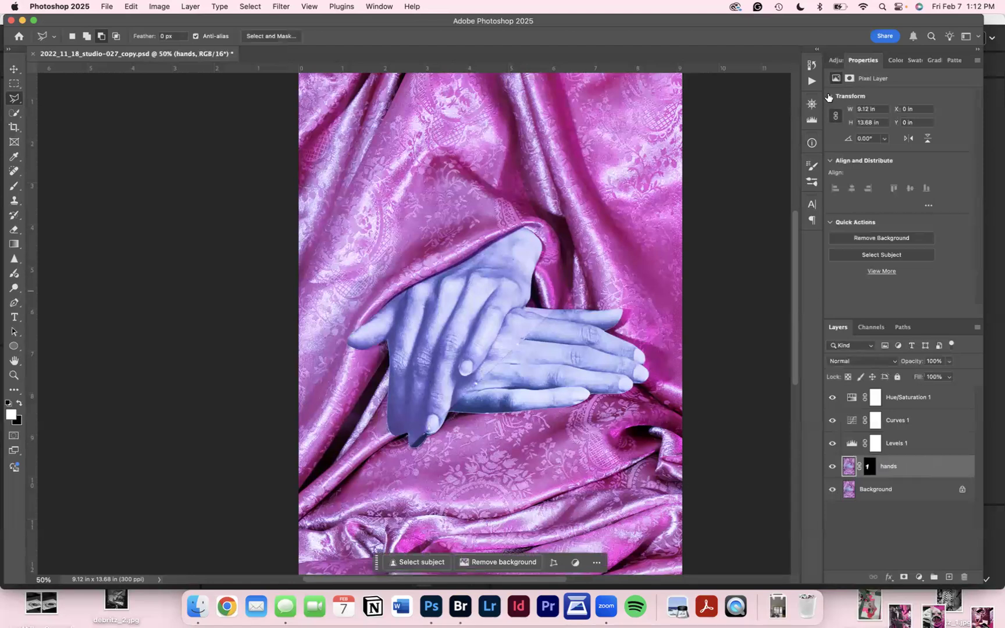
# Add a Hue/Saturation adjustment clipped to the hands layer and set its saturation to -100
pyautogui.click(832, 60)
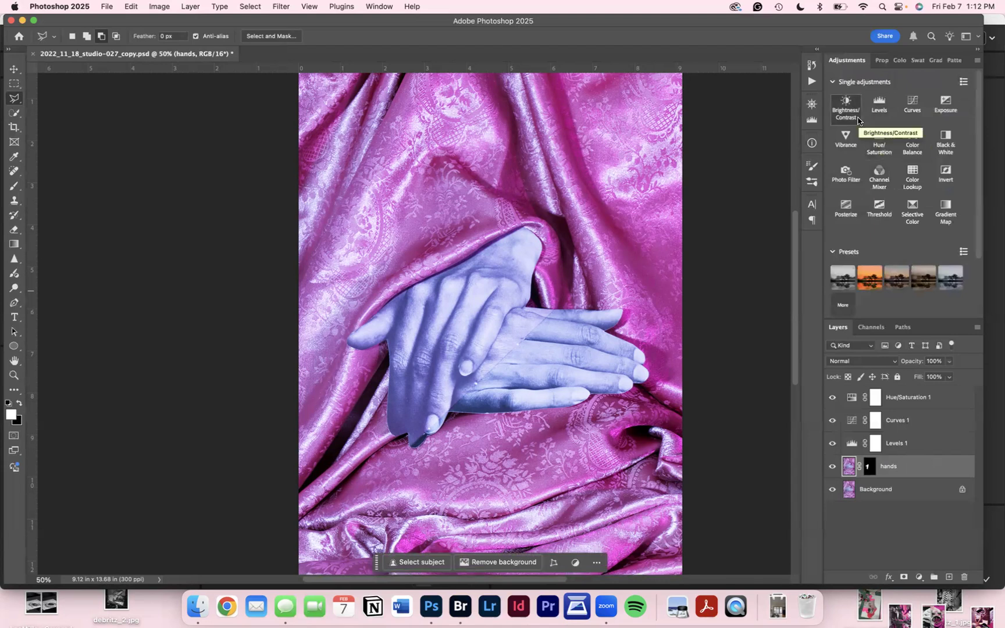
pyautogui.click(880, 138)
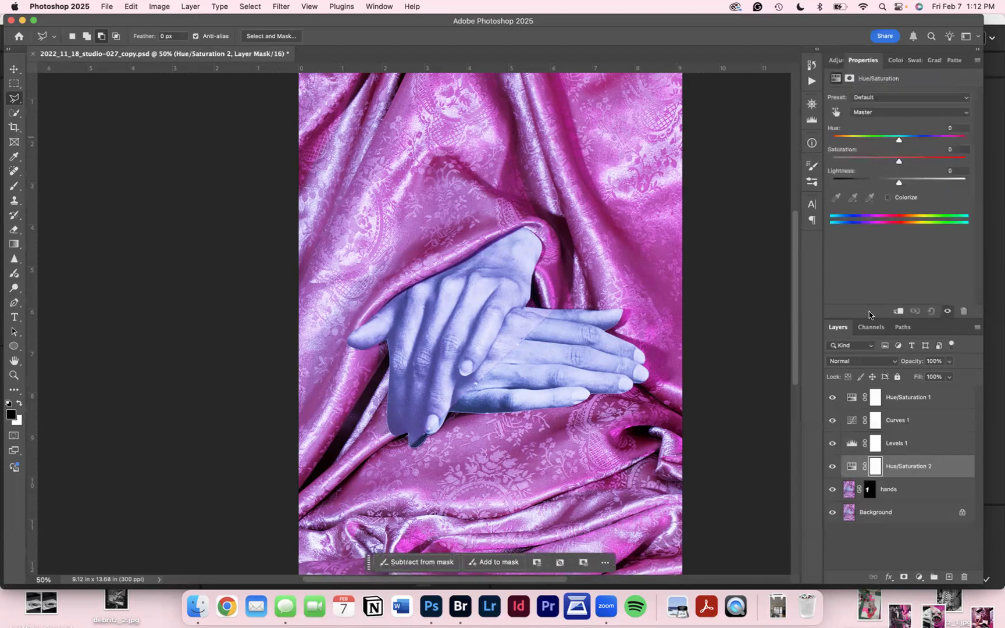
pyautogui.click(898, 312)
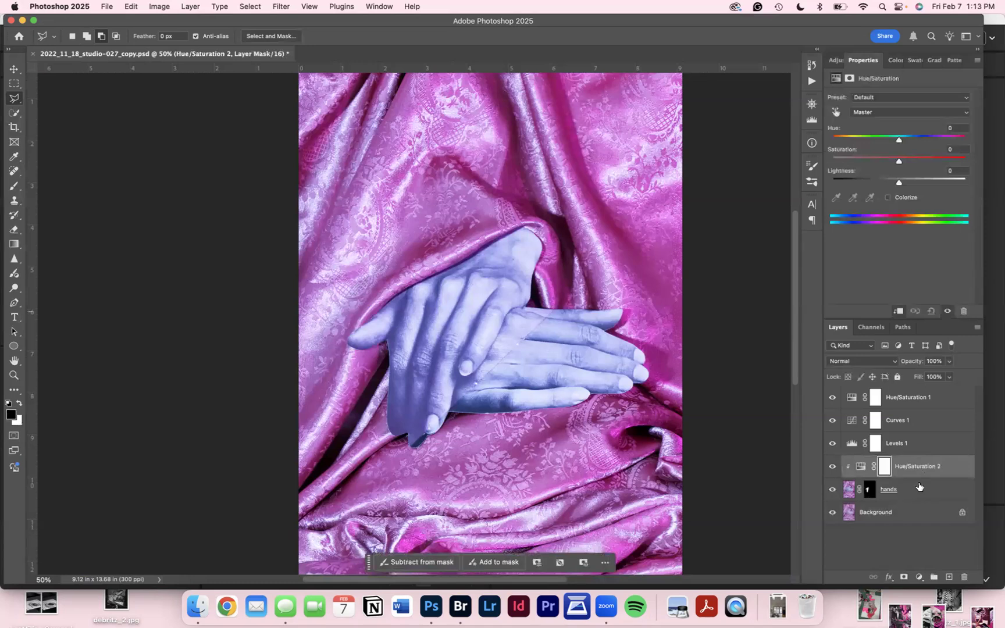
pyautogui.moveTo(898, 162); pyautogui.dragTo(823, 161)
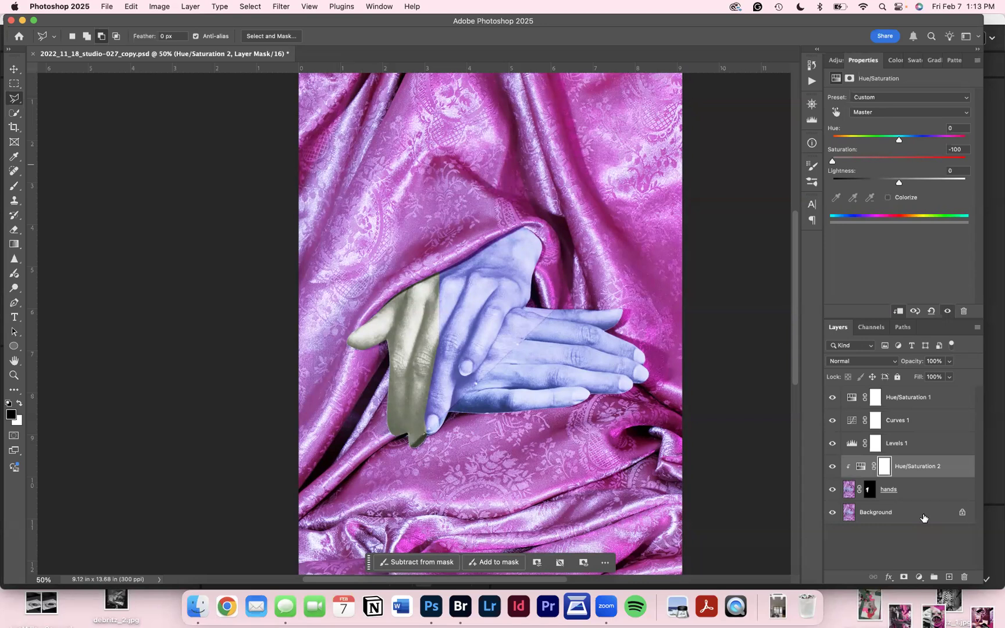
# Move the hands cutout onto the fabric above the original hands, to about X -0.27 in and Y -4.18 in
pyautogui.scroll(-2, 754, 393)
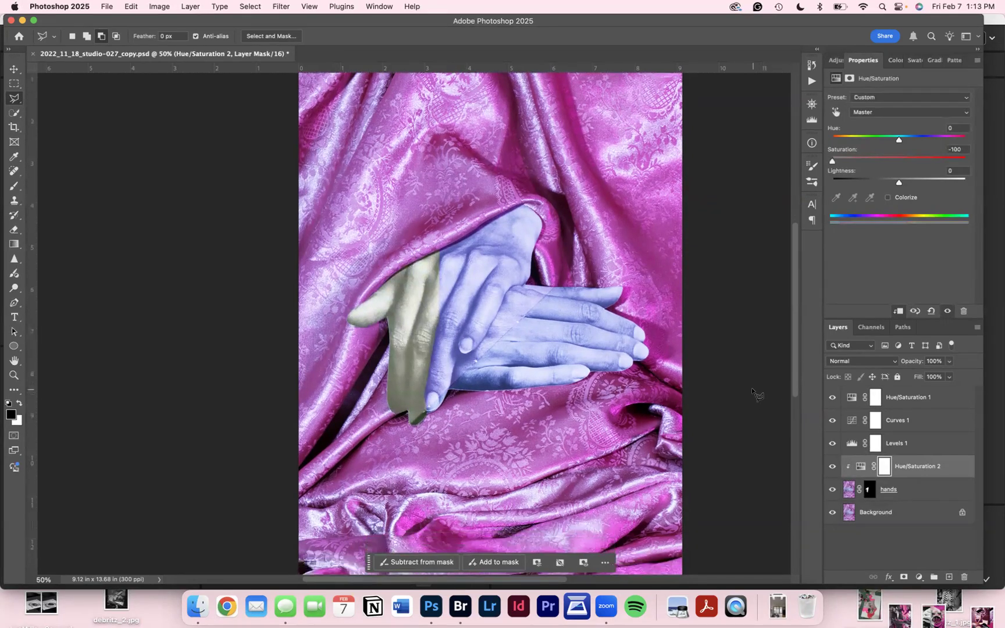
pyautogui.hscroll(3, 754, 393)
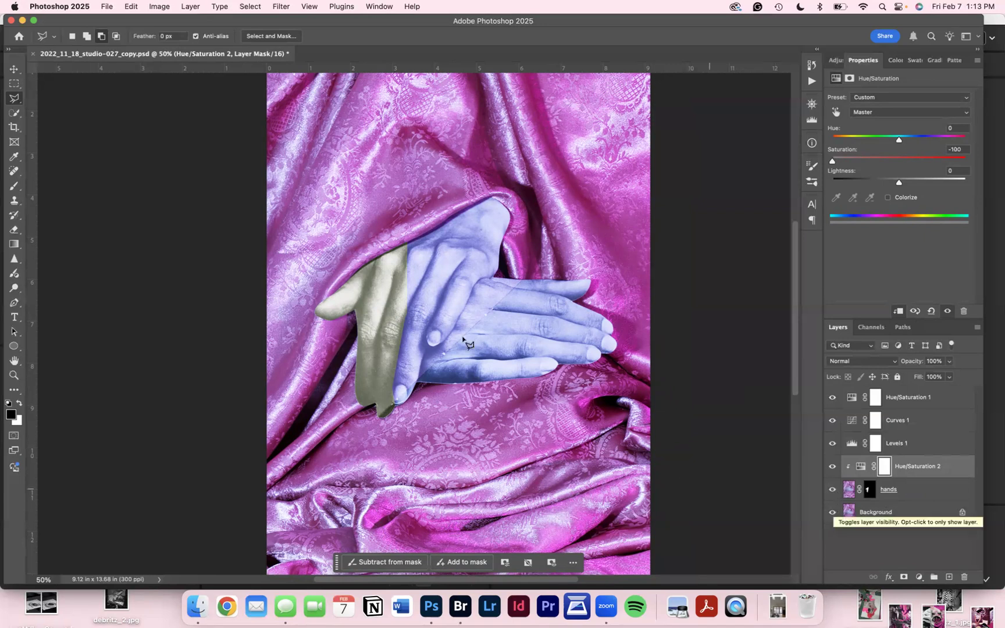
pyautogui.click(15, 70)
pyautogui.moveTo(372, 303); pyautogui.dragTo(338, 158)
pyautogui.scroll(2, 404, 177)
pyautogui.scroll(1, 404, 181)
pyautogui.moveTo(355, 256); pyautogui.dragTo(381, 223)
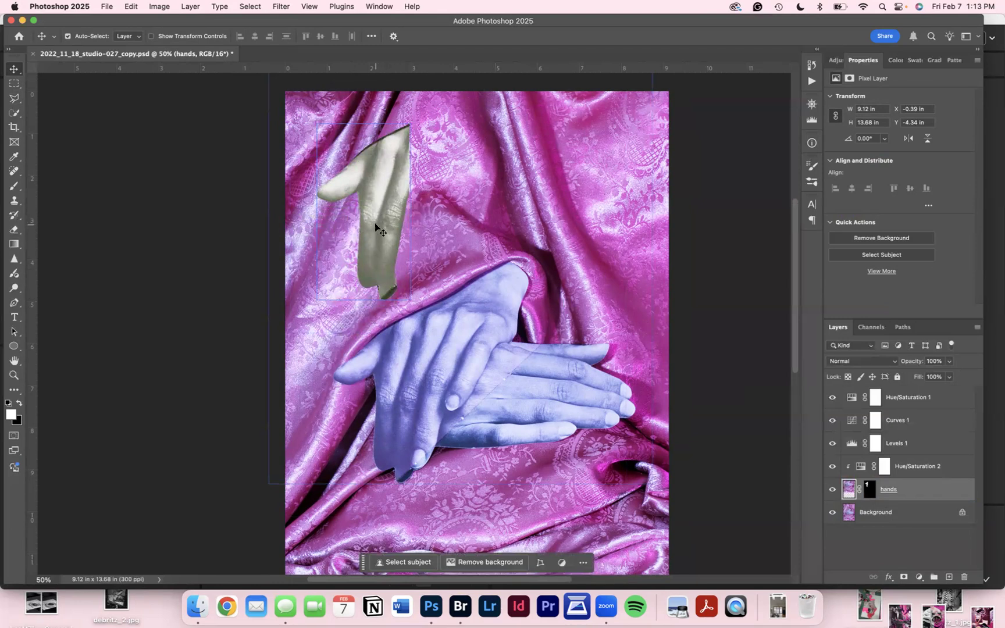
pyautogui.moveTo(383, 207); pyautogui.dragTo(388, 213)
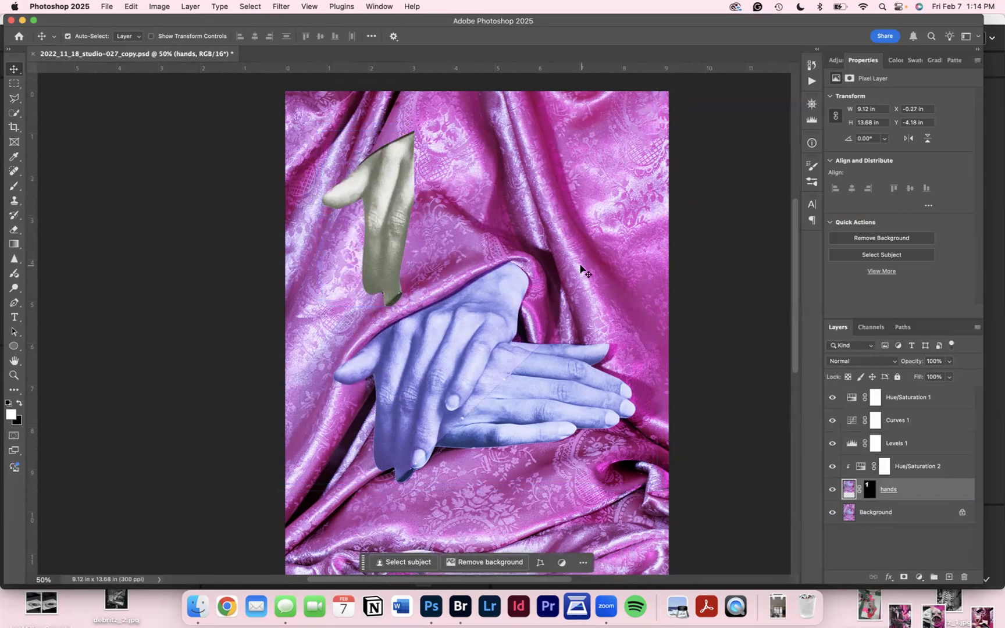
# Target the hands layer's mask and hide the clipped Hue/Saturation 2 adjustment
pyautogui.click(866, 494)
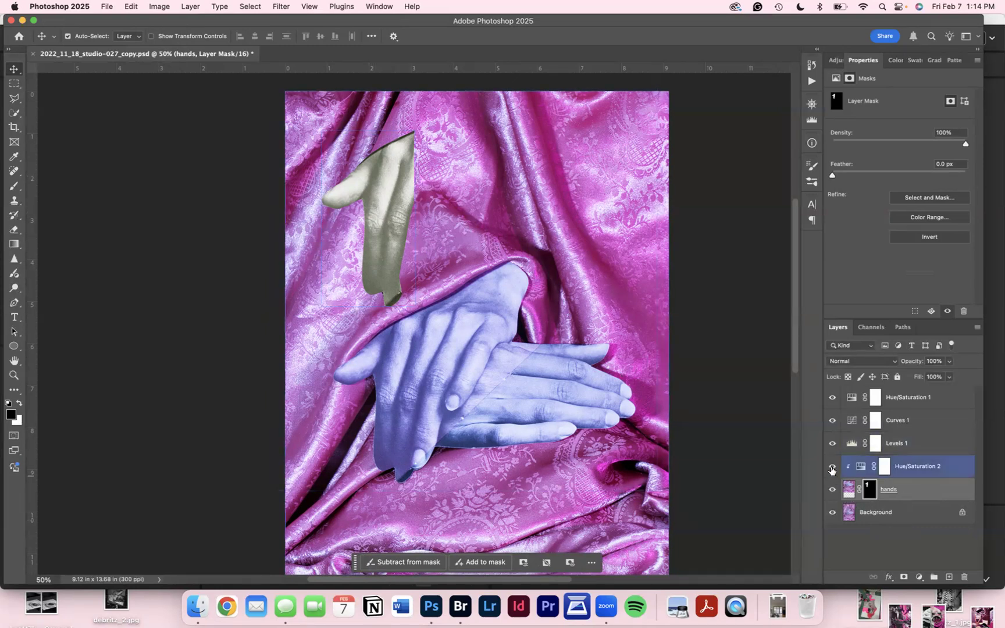
pyautogui.click(831, 466)
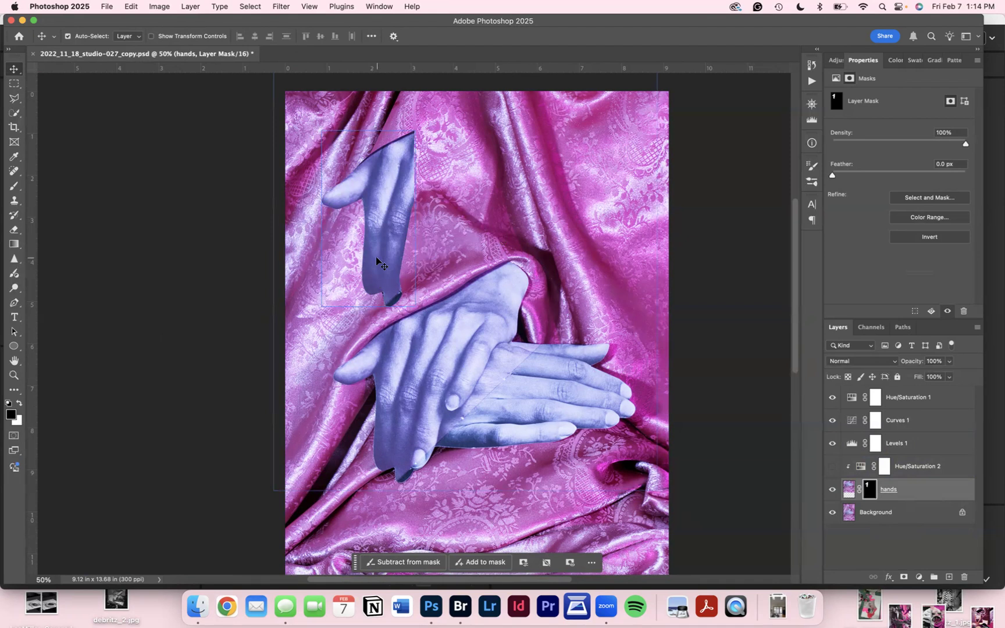
# Paint black on the hands mask with a 200 px Brush to conceal the cutout's inner finger and its dark tip
pyautogui.click(14, 187)
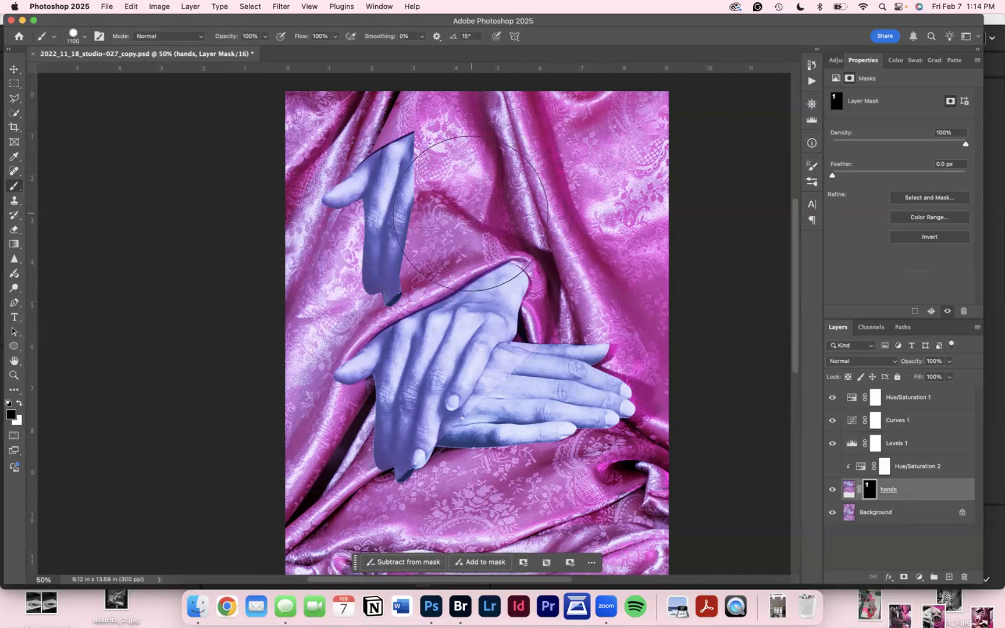
pyautogui.press('[')
pyautogui.press('[')
pyautogui.press('[')
pyautogui.press('[')
pyautogui.press('[')
pyautogui.press('[')
pyautogui.press('[')
pyautogui.press('[')
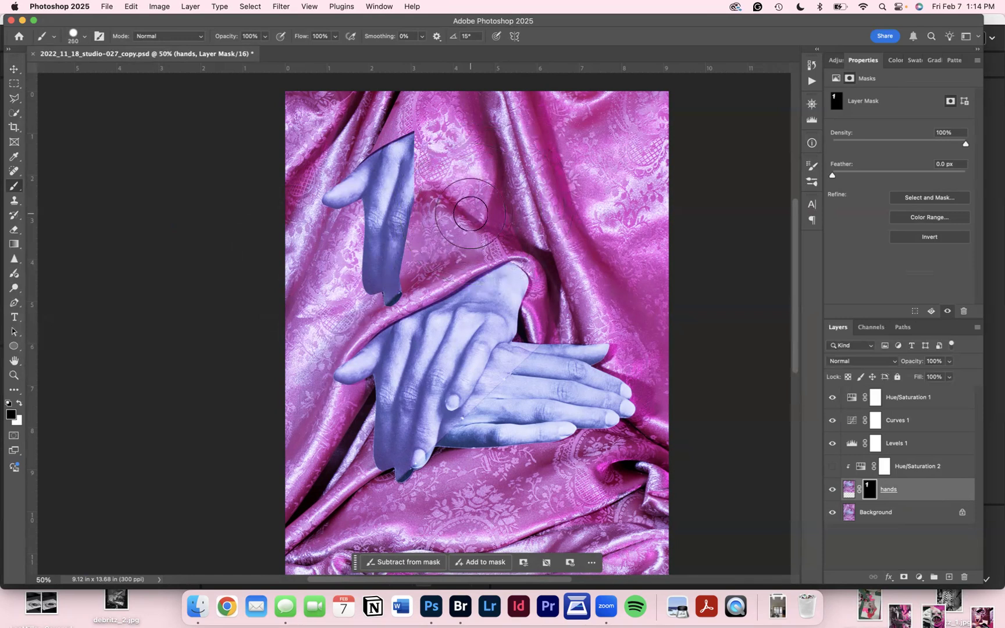
pyautogui.press('[')
pyautogui.press('[')
pyautogui.moveTo(401, 277); pyautogui.dragTo(411, 219)
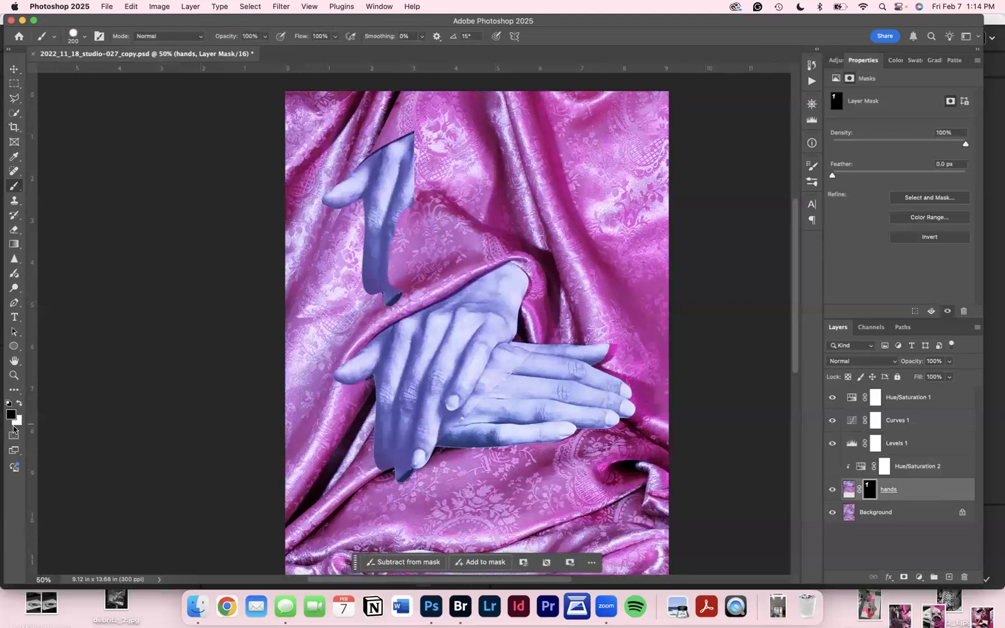
pyautogui.moveTo(388, 290)
pyautogui.mouseDown()
pyautogui.moveTo(379, 306)
pyautogui.moveTo(400, 289)
pyautogui.mouseUp()
pyautogui.moveTo(411, 154)
pyautogui.mouseDown()
pyautogui.moveTo(402, 186)
pyautogui.moveTo(390, 244)
pyautogui.mouseUp()
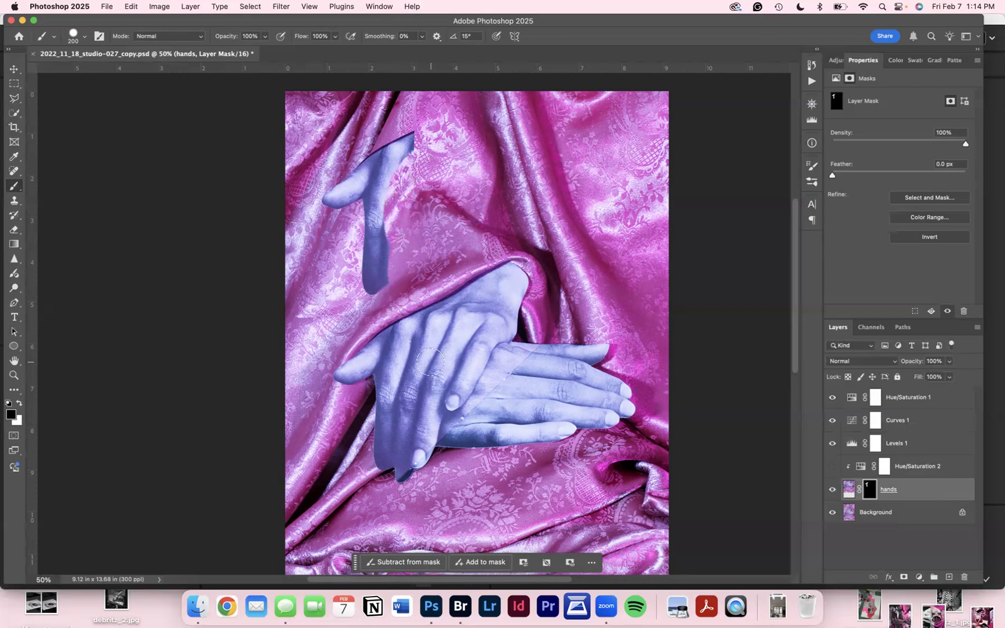
# Paint white on the hands mask with the 200 px brush to reveal both complete hands in the upper copy
pyautogui.click(20, 407)
pyautogui.moveTo(388, 274)
pyautogui.mouseDown()
pyautogui.moveTo(393, 194)
pyautogui.moveTo(414, 160)
pyautogui.moveTo(397, 241)
pyautogui.moveTo(425, 159)
pyautogui.moveTo(405, 268)
pyautogui.moveTo(439, 179)
pyautogui.moveTo(417, 257)
pyautogui.moveTo(372, 286)
pyautogui.moveTo(409, 279)
pyautogui.moveTo(442, 251)
pyautogui.moveTo(445, 190)
pyautogui.moveTo(425, 266)
pyautogui.moveTo(366, 289)
pyautogui.moveTo(373, 249)
pyautogui.moveTo(382, 288)
pyautogui.moveTo(405, 294)
pyautogui.moveTo(383, 299)
pyautogui.moveTo(448, 249)
pyautogui.moveTo(460, 211)
pyautogui.moveTo(478, 199)
pyautogui.moveTo(451, 258)
pyautogui.moveTo(529, 273)
pyautogui.moveTo(558, 254)
pyautogui.moveTo(469, 251)
pyautogui.moveTo(572, 234)
pyautogui.moveTo(476, 237)
pyautogui.moveTo(600, 219)
pyautogui.moveTo(564, 207)
pyautogui.moveTo(505, 213)
pyautogui.moveTo(521, 197)
pyautogui.moveTo(608, 201)
pyautogui.moveTo(557, 178)
pyautogui.moveTo(492, 196)
pyautogui.moveTo(467, 185)
pyautogui.moveTo(569, 170)
pyautogui.moveTo(496, 157)
pyautogui.moveTo(431, 164)
pyautogui.moveTo(429, 138)
pyautogui.moveTo(462, 122)
pyautogui.moveTo(490, 117)
pyautogui.moveTo(439, 158)
pyautogui.moveTo(492, 125)
pyautogui.moveTo(502, 152)
pyautogui.moveTo(502, 110)
pyautogui.moveTo(460, 115)
pyautogui.moveTo(482, 97)
pyautogui.moveTo(393, 162)
pyautogui.moveTo(428, 168)
pyautogui.moveTo(499, 107)
pyautogui.moveTo(511, 129)
pyautogui.moveTo(511, 96)
pyautogui.moveTo(495, 101)
pyautogui.moveTo(531, 157)
pyautogui.moveTo(591, 173)
pyautogui.moveTo(614, 221)
pyautogui.moveTo(599, 237)
pyautogui.moveTo(556, 249)
pyautogui.moveTo(437, 264)
pyautogui.mouseUp()
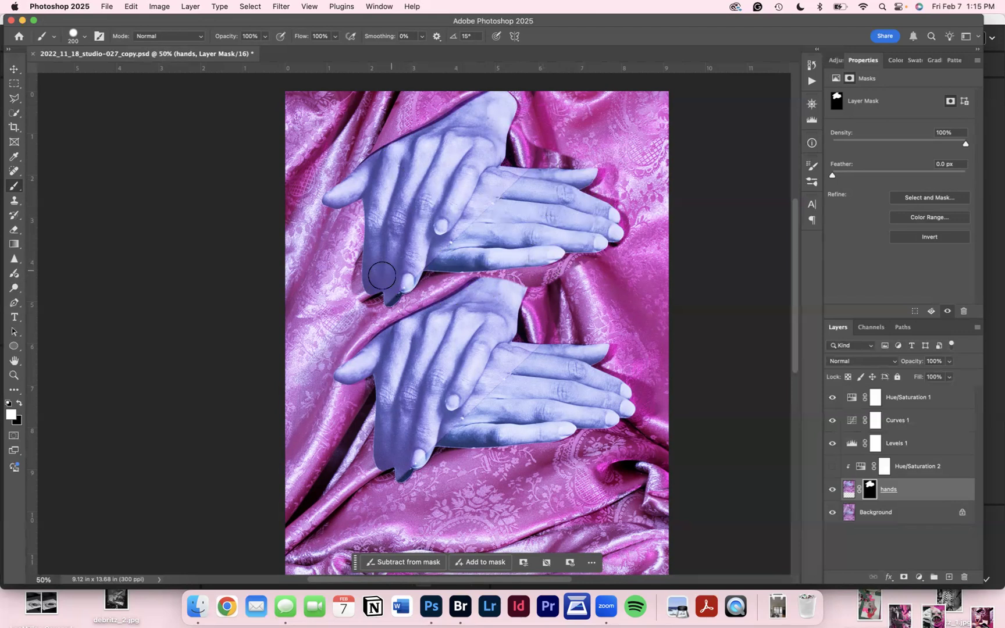
pyautogui.moveTo(359, 271)
pyautogui.mouseDown()
pyautogui.moveTo(364, 206)
pyautogui.moveTo(356, 278)
pyautogui.moveTo(370, 290)
pyautogui.moveTo(429, 257)
pyautogui.mouseUp()
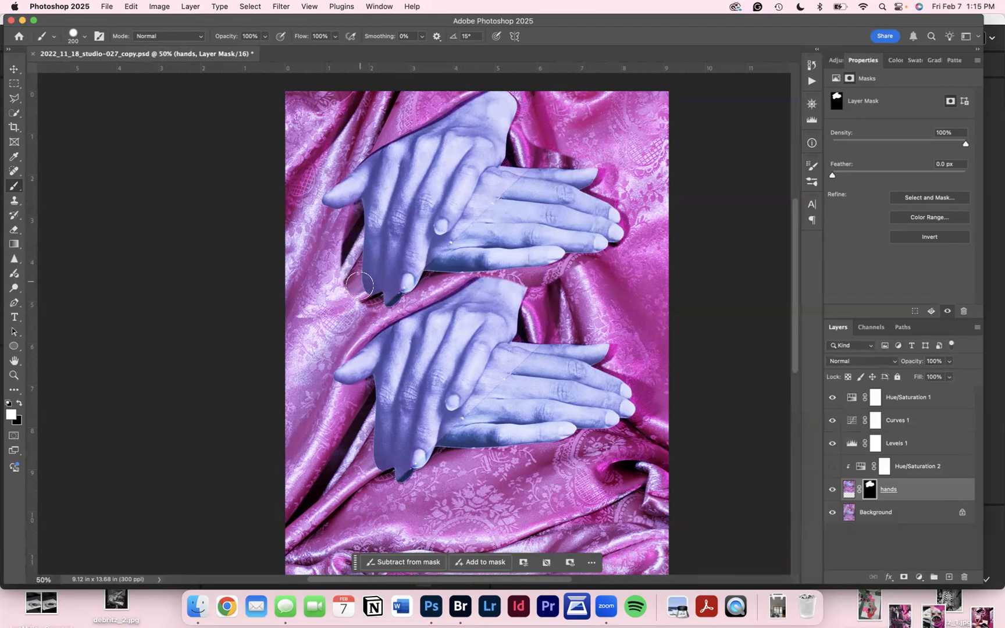
# Paint black on the hands mask with a 90 px brush to remove surplus fabric beside and below the upper hand's outer finger
pyautogui.click(19, 405)
pyautogui.press('[')
pyautogui.press('[')
pyautogui.press('[')
pyautogui.press('[')
pyautogui.moveTo(345, 213)
pyautogui.mouseDown()
pyautogui.moveTo(356, 210)
pyautogui.moveTo(360, 302)
pyautogui.mouseUp()
pyautogui.moveTo(345, 220)
pyautogui.mouseDown()
pyautogui.moveTo(347, 286)
pyautogui.moveTo(343, 265)
pyautogui.mouseUp()
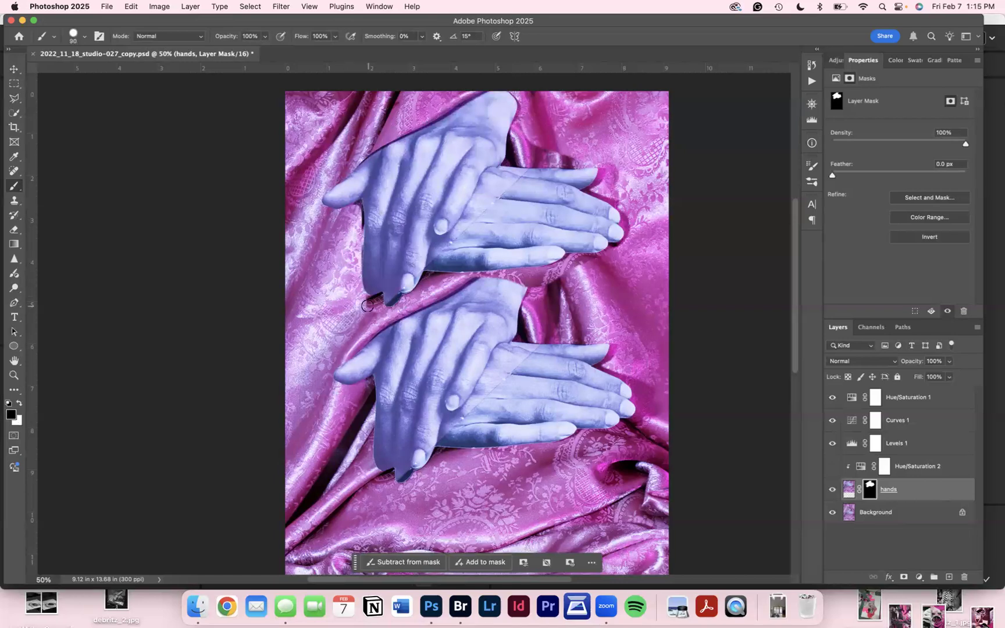
pyautogui.moveTo(368, 304); pyautogui.dragTo(378, 300)
pyautogui.scroll(1, 538, 288)
pyautogui.scroll(-1, 538, 288)
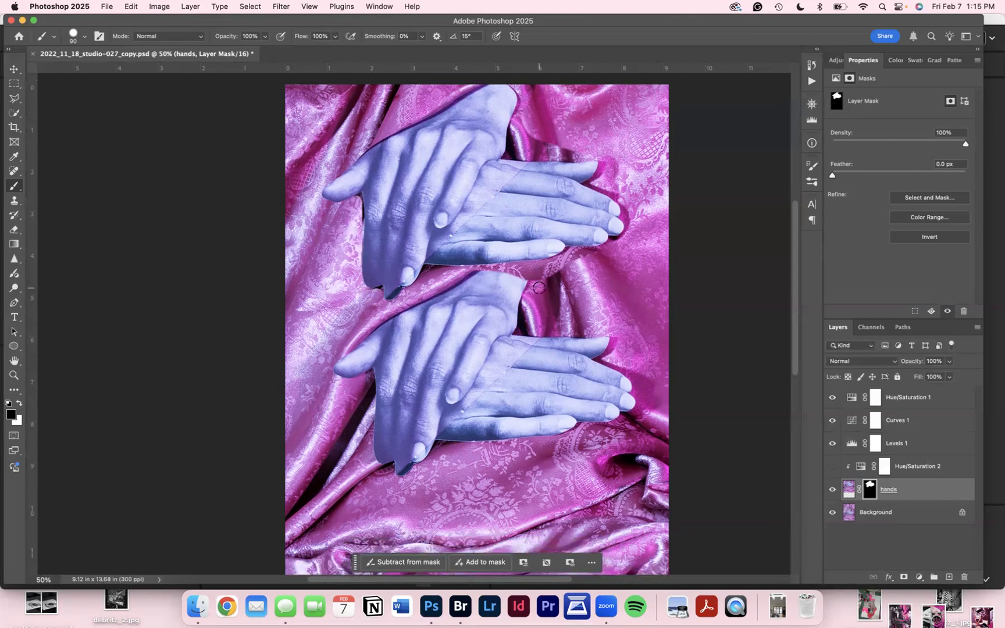
# Try painting white directly on the hands layer's image across the upper hand, and undo the stroke
pyautogui.click(848, 491)
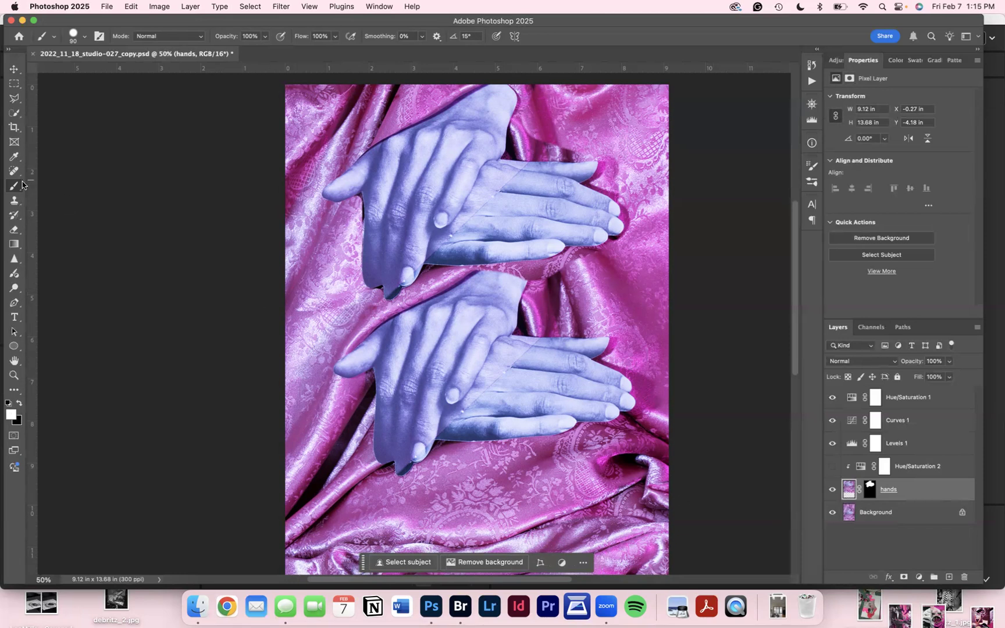
pyautogui.moveTo(365, 245)
pyautogui.mouseDown()
pyautogui.moveTo(444, 245)
pyautogui.moveTo(376, 207)
pyautogui.moveTo(466, 231)
pyautogui.moveTo(417, 206)
pyautogui.moveTo(426, 188)
pyautogui.moveTo(506, 228)
pyautogui.moveTo(482, 183)
pyautogui.mouseUp()
pyautogui.press('super+z')
pyautogui.press('super+z')
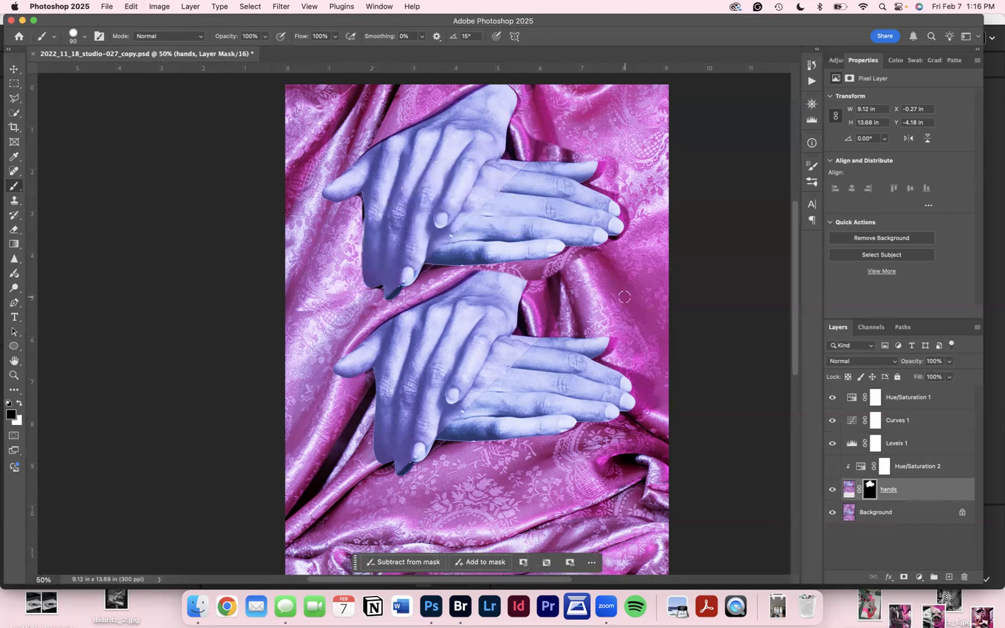
# Paint black on the hands layer's mask with the 90 px brush to conceal the upper copy's downward-pointing fingertips
pyautogui.click(872, 493)
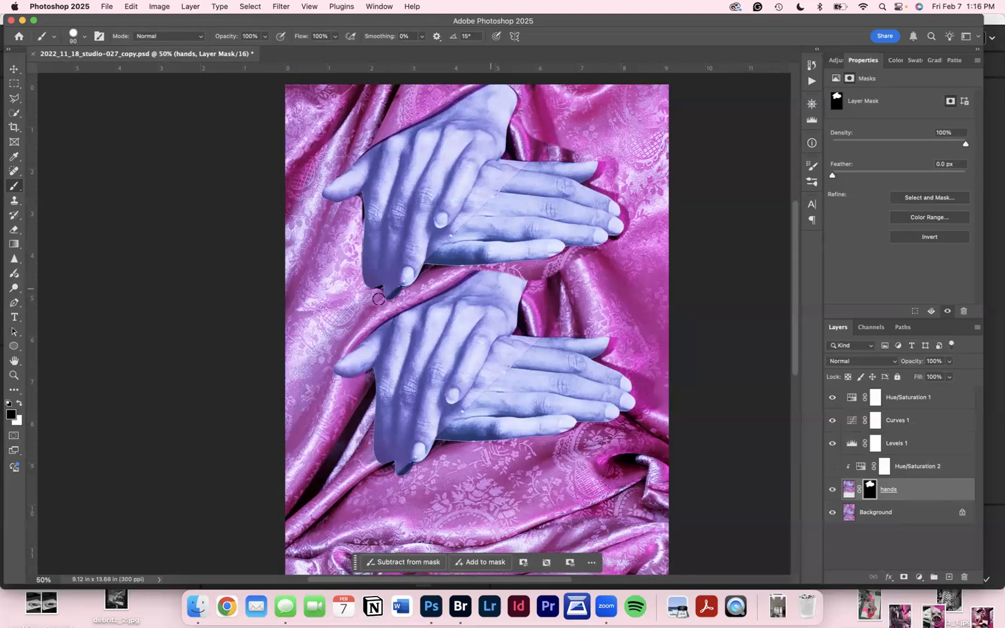
pyautogui.moveTo(419, 273)
pyautogui.mouseDown()
pyautogui.moveTo(353, 282)
pyautogui.moveTo(420, 284)
pyautogui.moveTo(397, 298)
pyautogui.mouseUp()
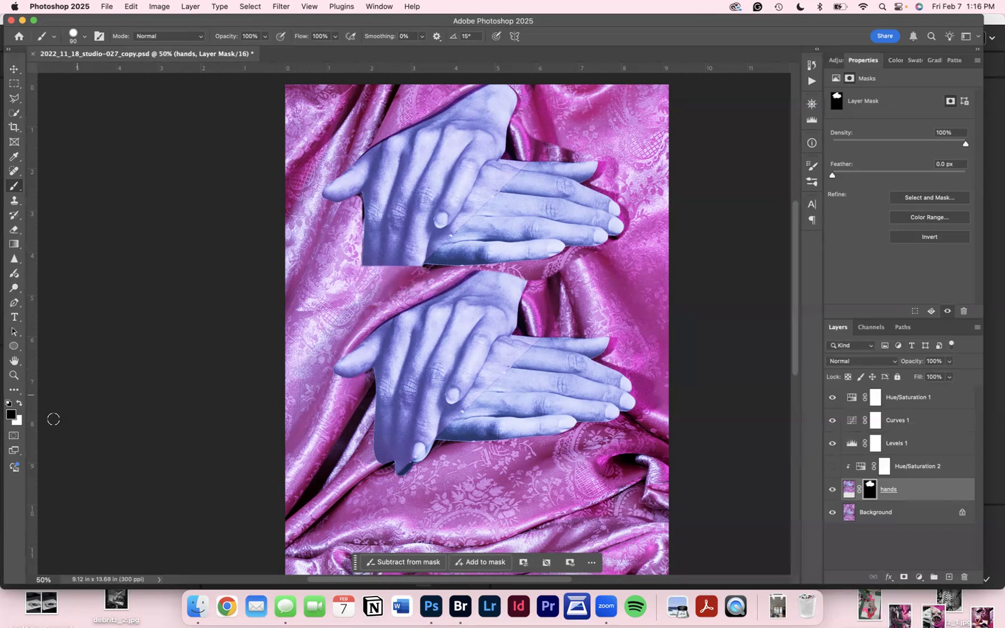